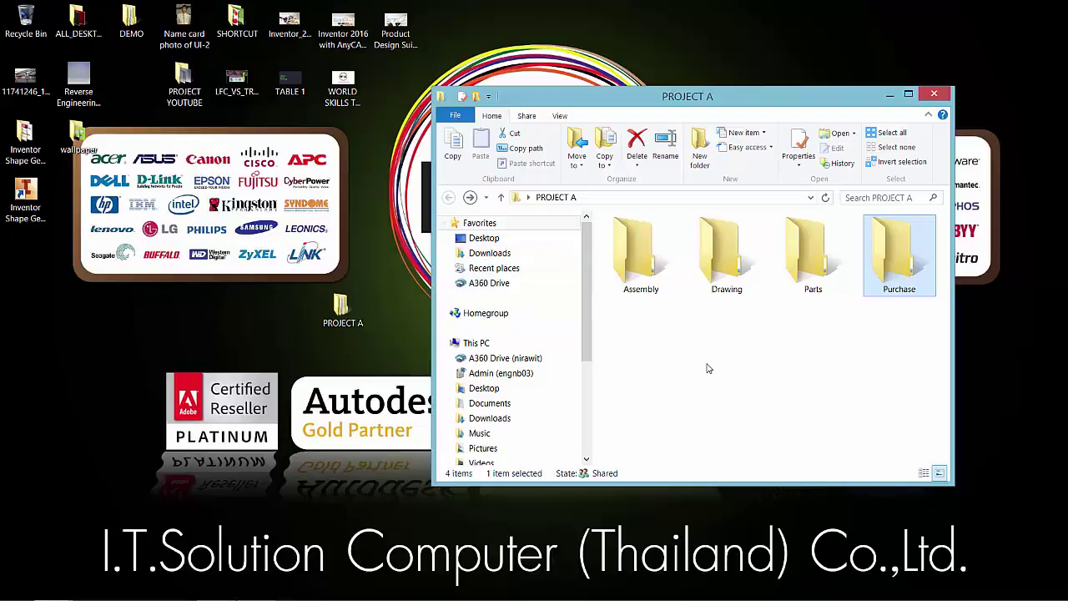
- Examine the Assembly, Drawing, Parts and Purchase subfolders in the PROJECT A folder, including the contents of Drawing
key("Left")
left_click(659, 265)
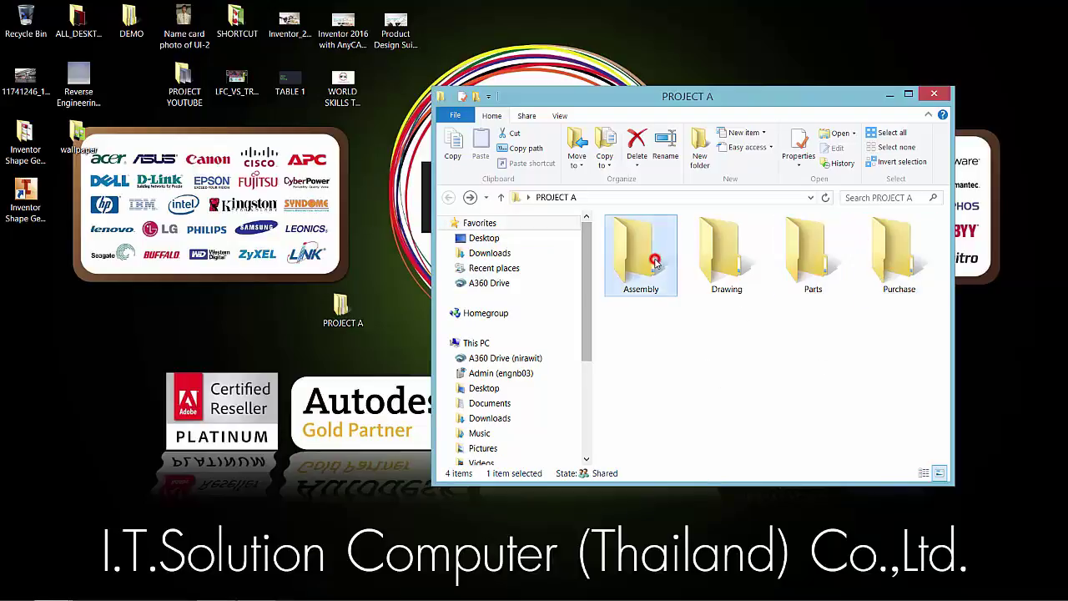
left_click(745, 268)
left_click(894, 271)
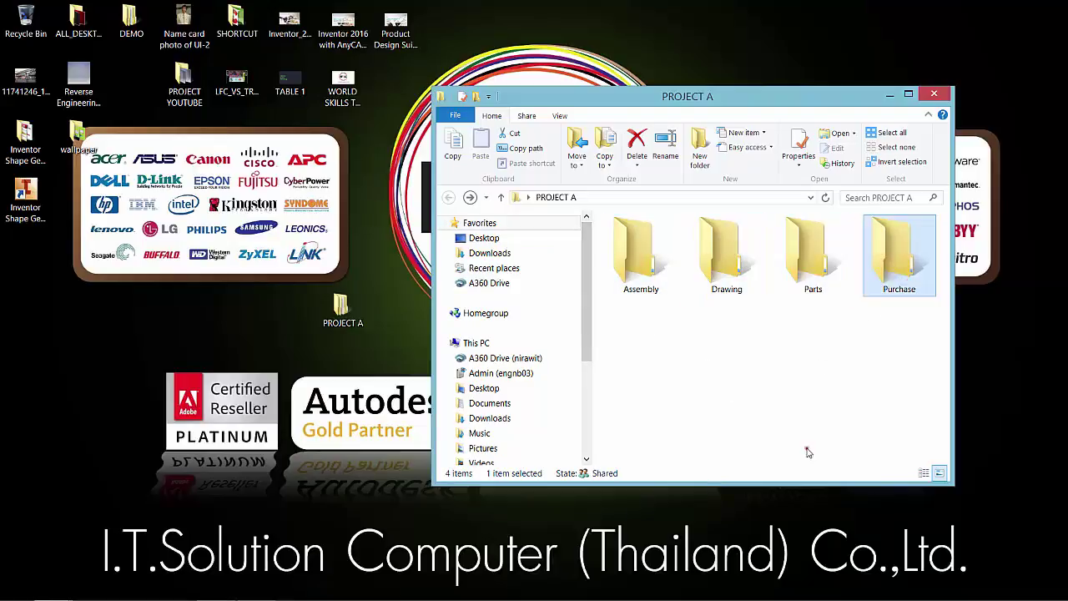
left_click(751, 369)
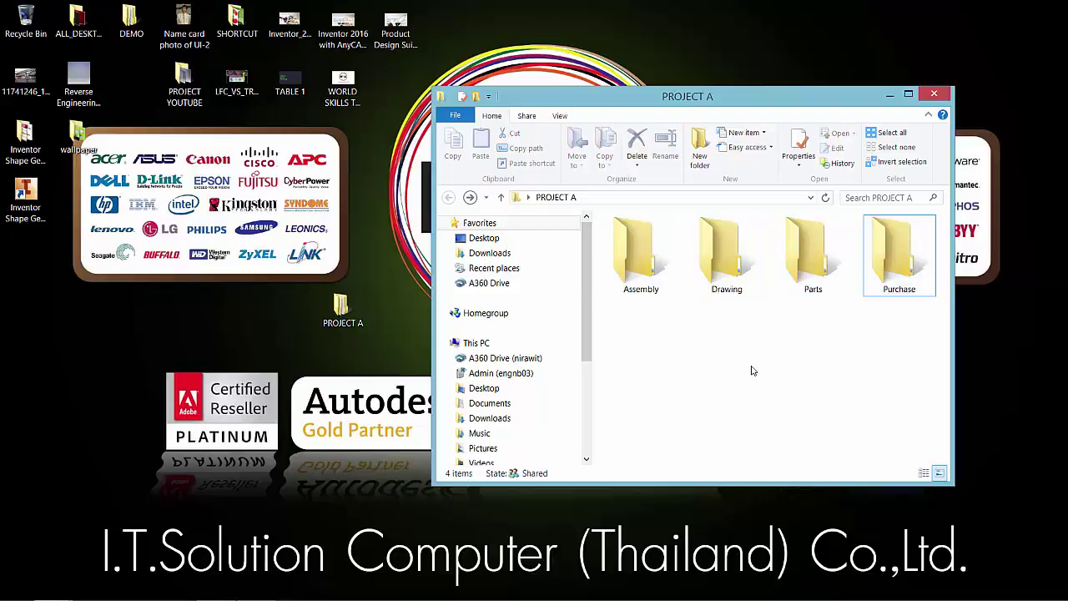
left_click(805, 275)
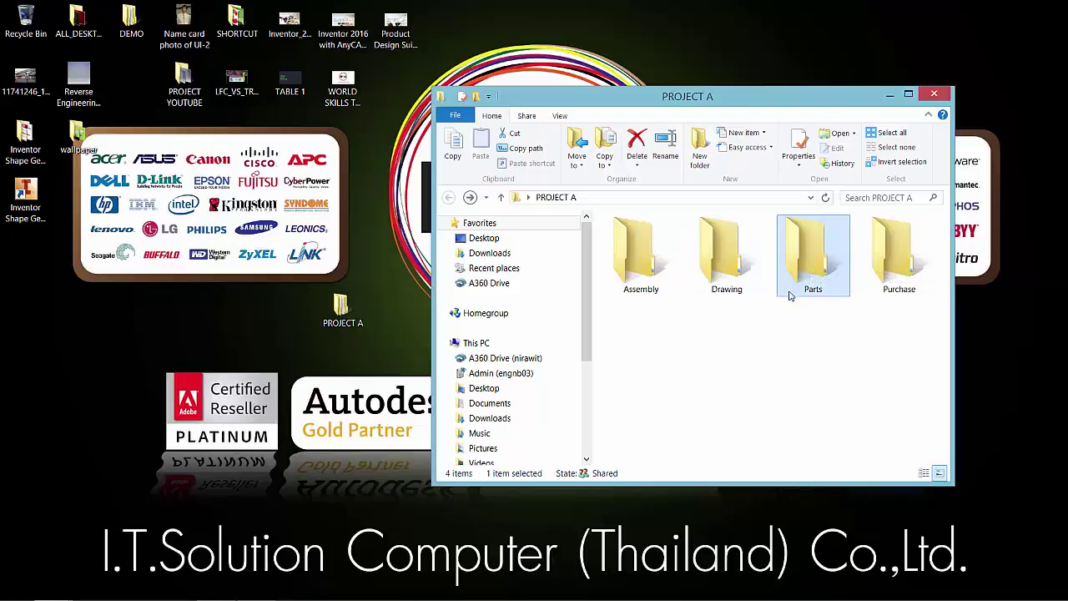
left_click(630, 271)
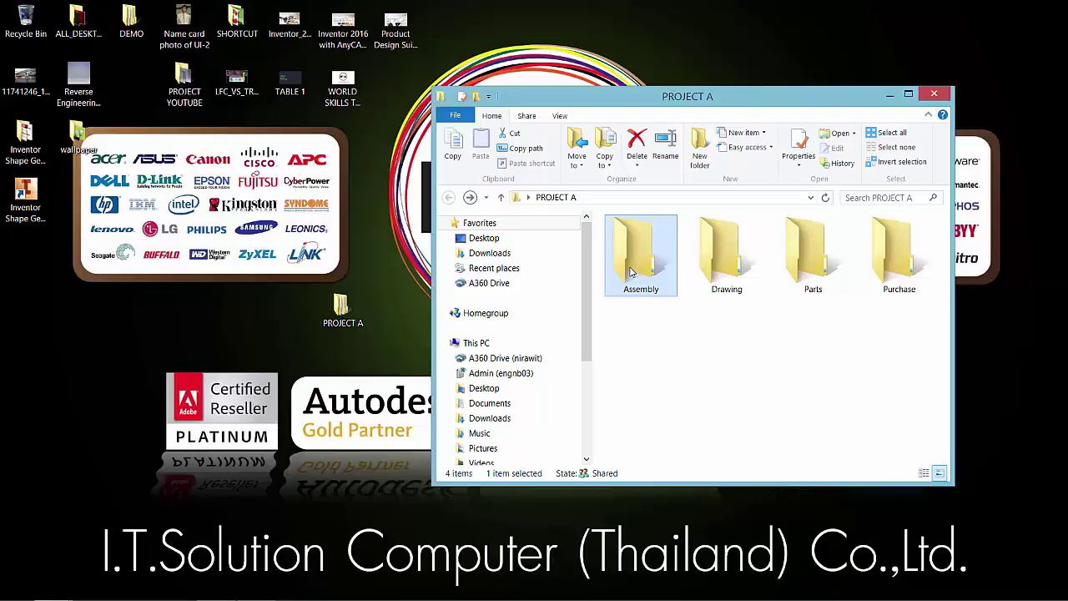
double_click(719, 265)
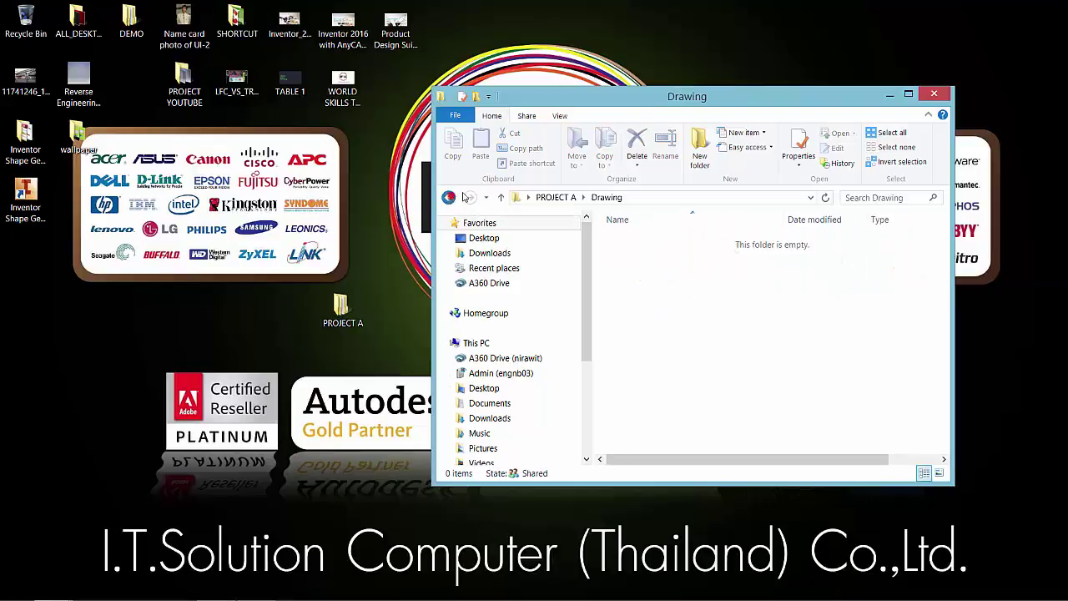
left_click(448, 198)
left_click_drag(660, 101, 620, 91)
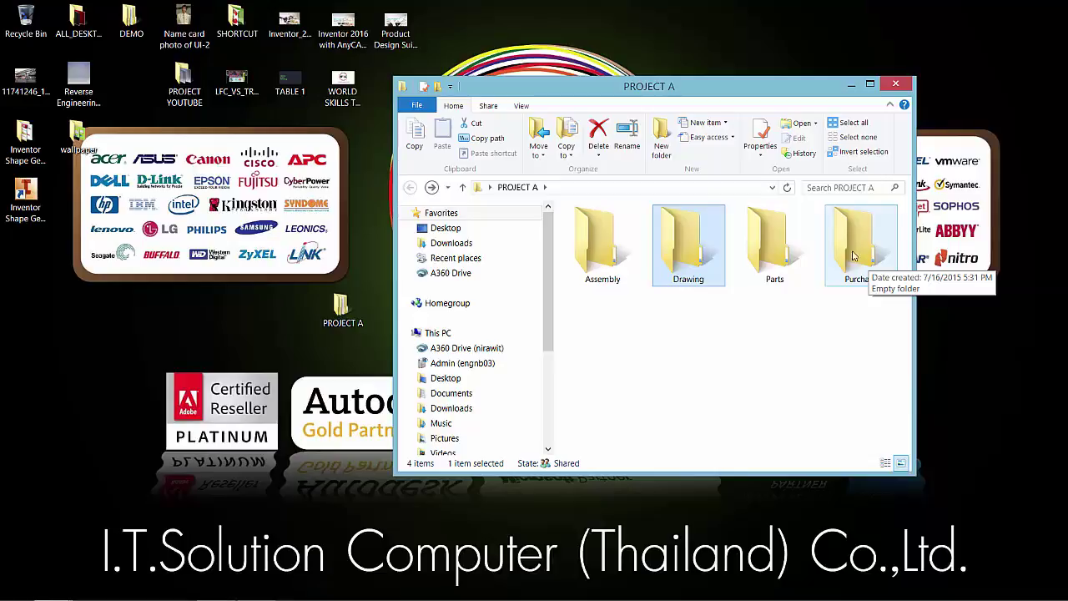
left_click(342, 316)
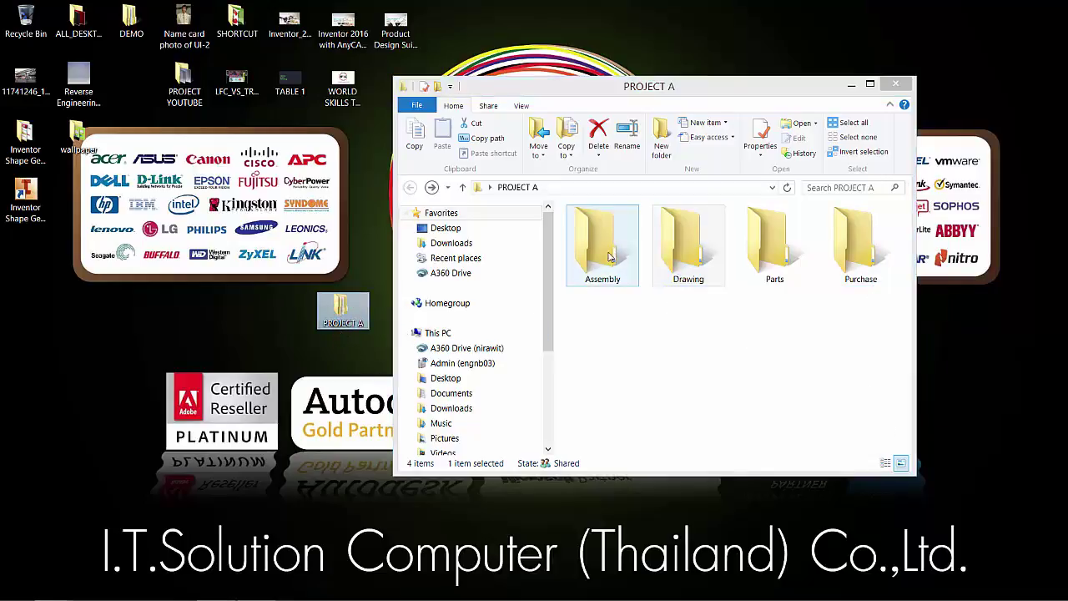
left_click(768, 261)
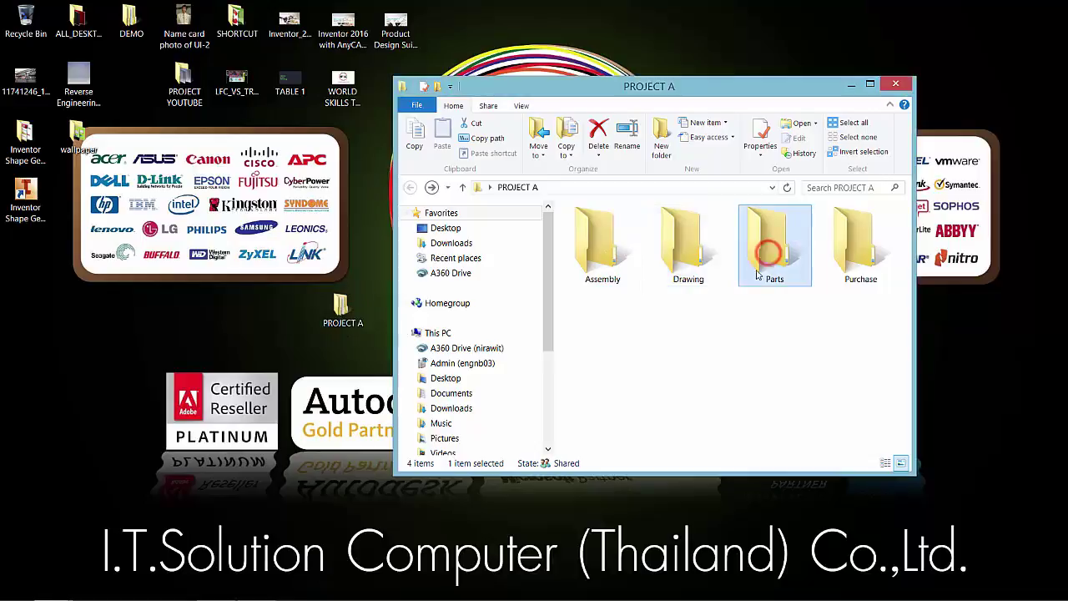
left_click(602, 246)
left_click(686, 261)
left_click(864, 261)
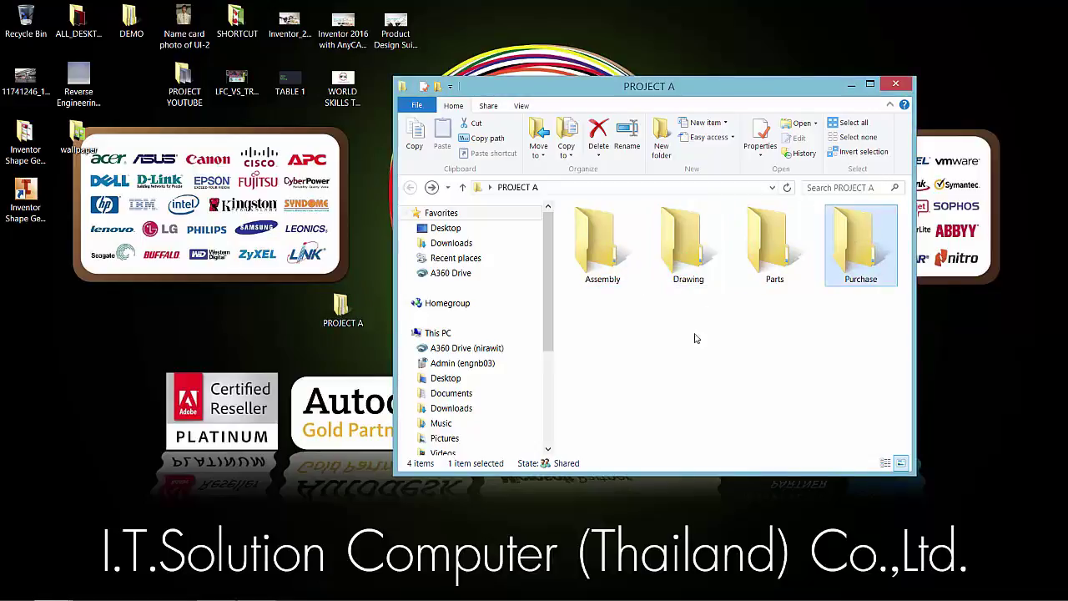
- Minimize the folder window and move the PROJECT A folder to the empty desktop area above and beside the ITSC logo
left_click(851, 84)
left_click_drag(340, 307, 667, 100)
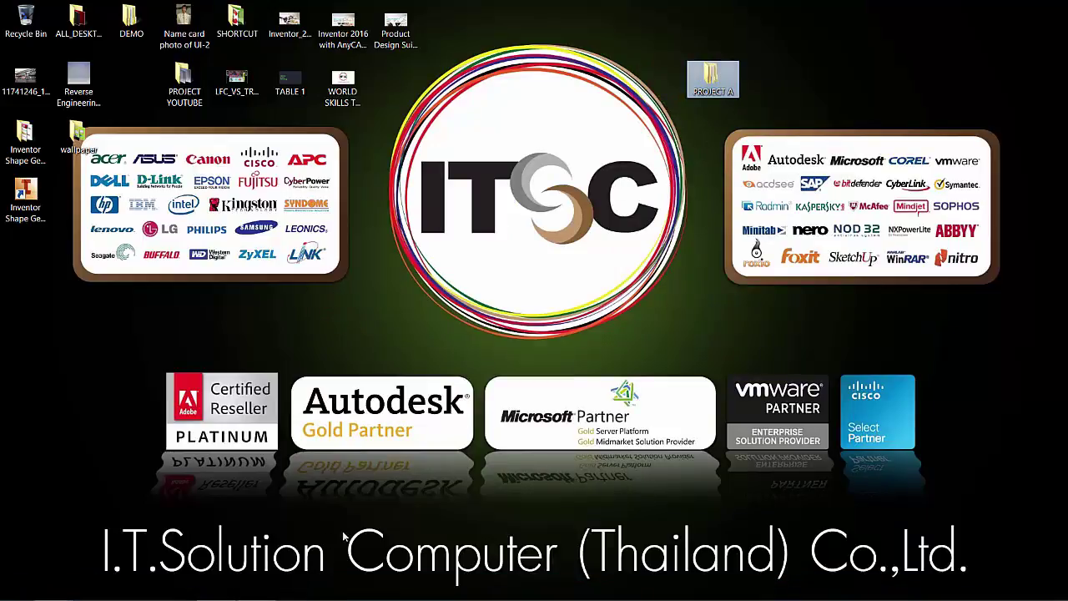
- Switch to Autodesk Inventor and start a new project in the project wizard with the New Single User Project type
left_click(242, 590)
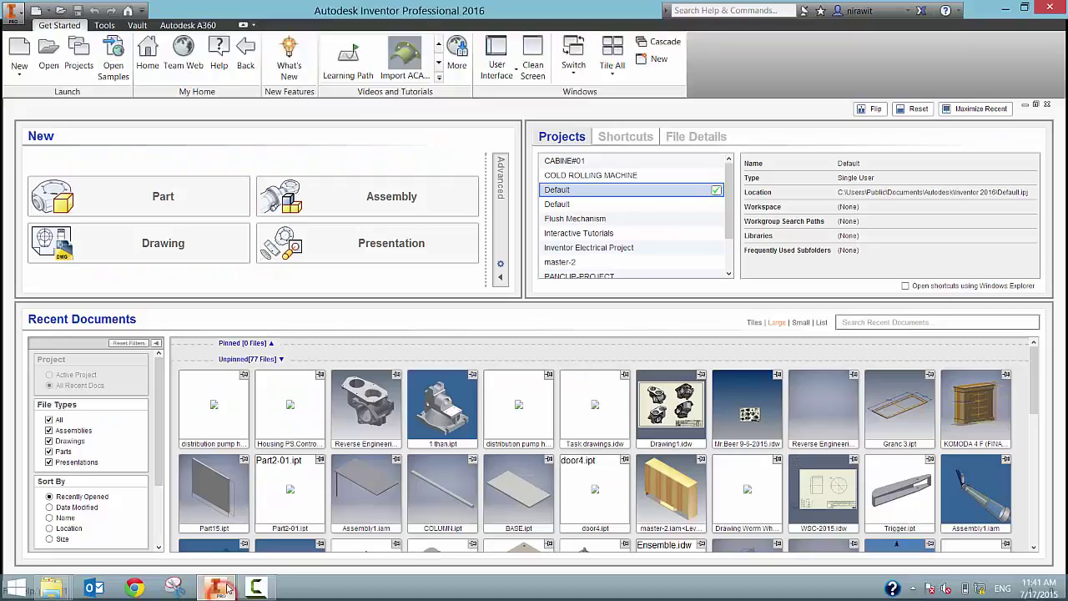
left_click(83, 67)
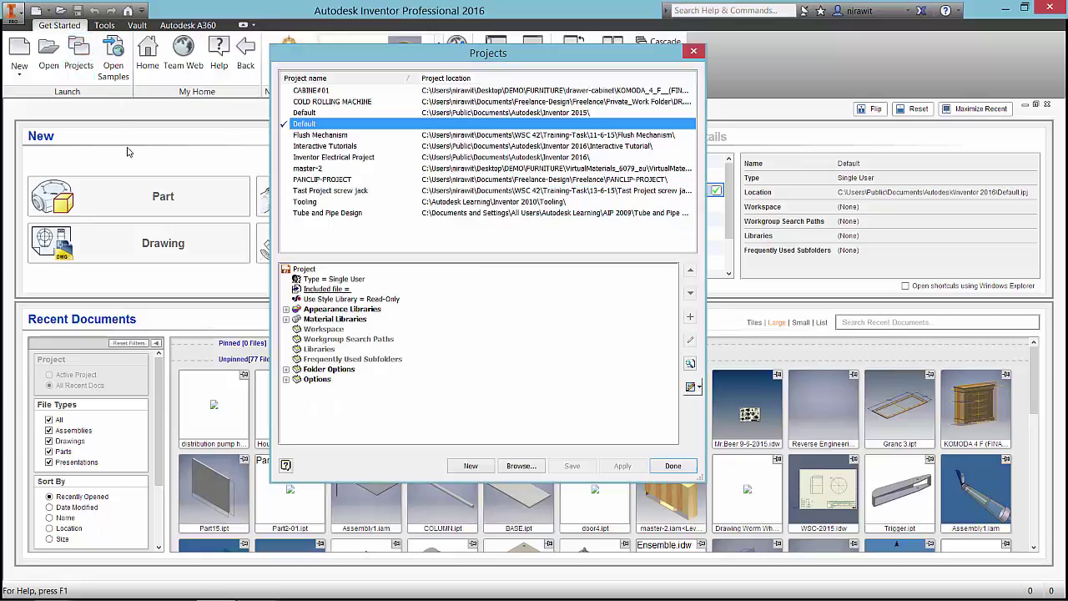
left_click_drag(496, 42, 542, 77)
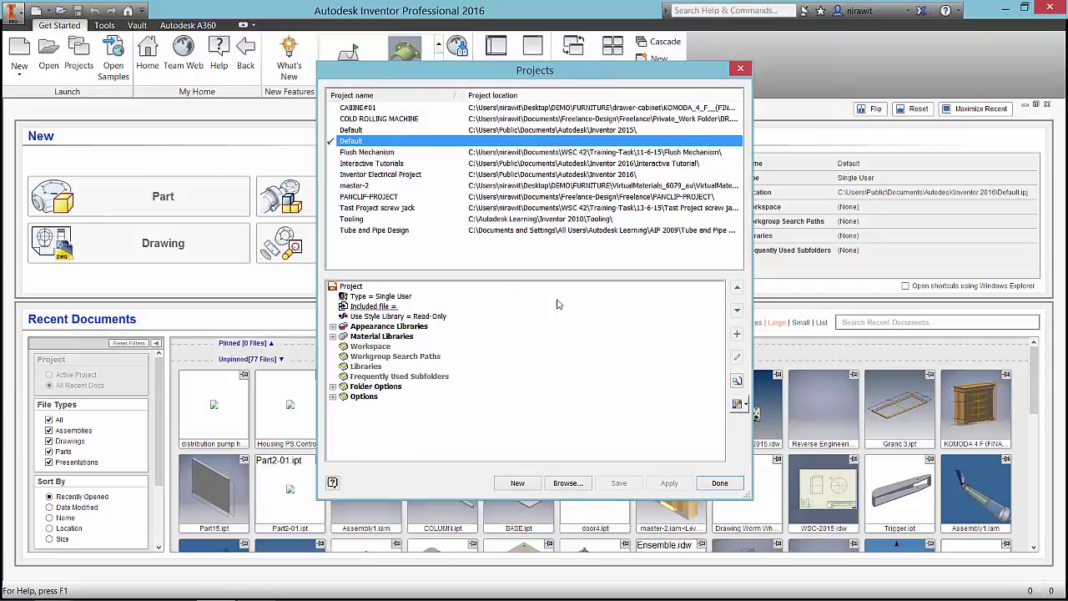
left_click(523, 482)
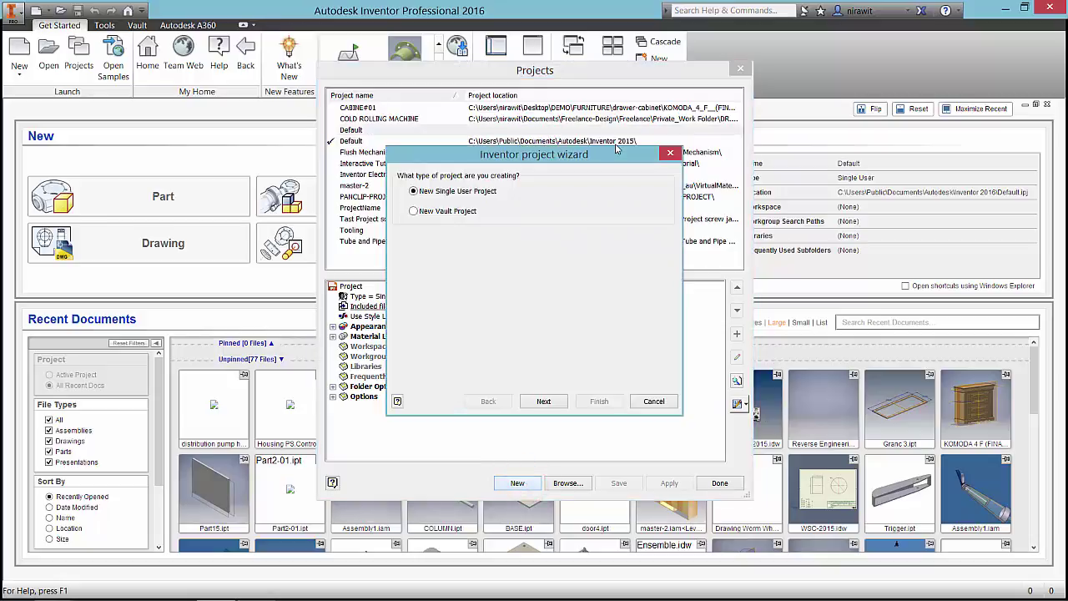
left_click_drag(522, 159, 584, 187)
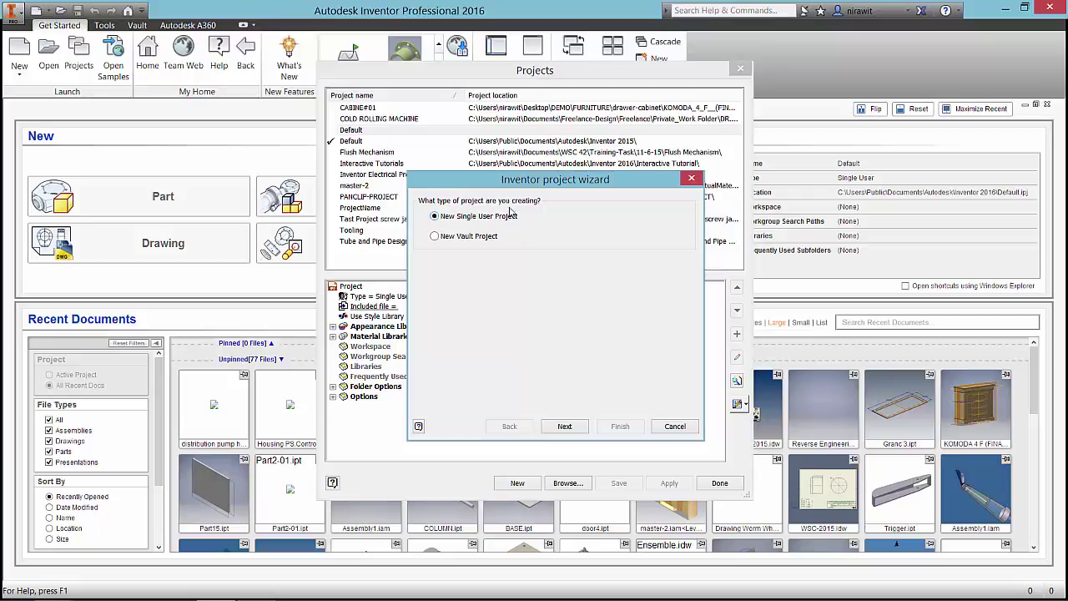
left_click(436, 237)
left_click(435, 216)
left_click(566, 427)
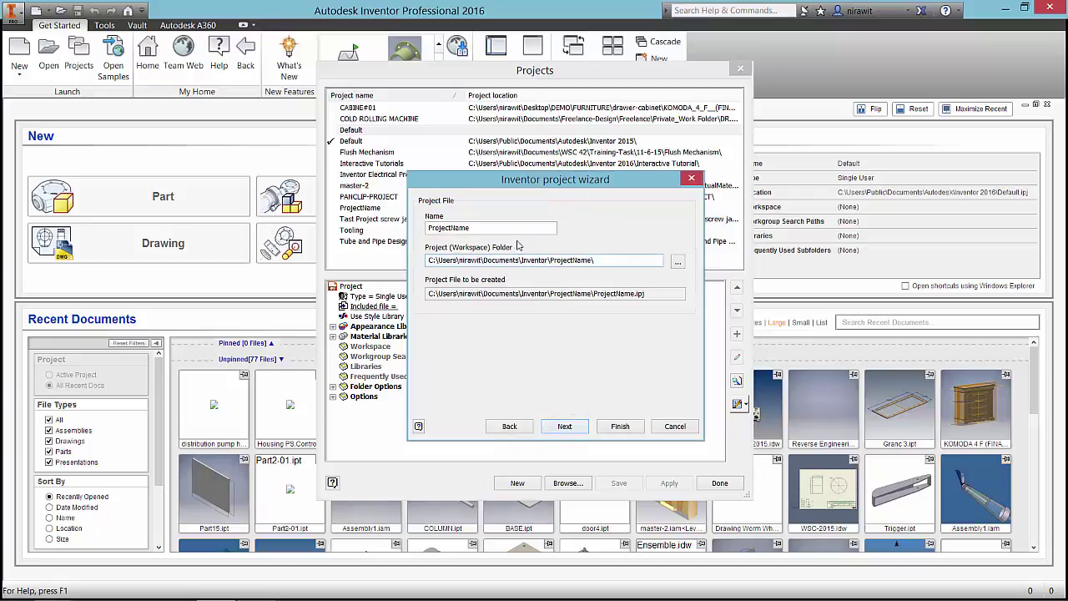
- Name the project Project A, set its workspace to the desktop's PROJECT A folder, and proceed to library selection
double_click(514, 229)
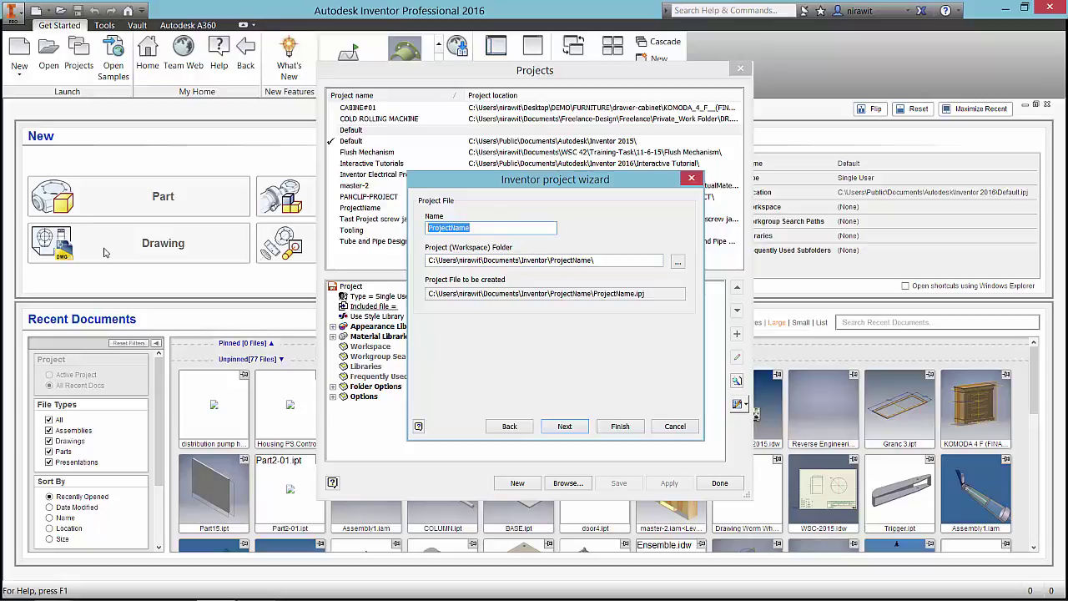
type("Project A")
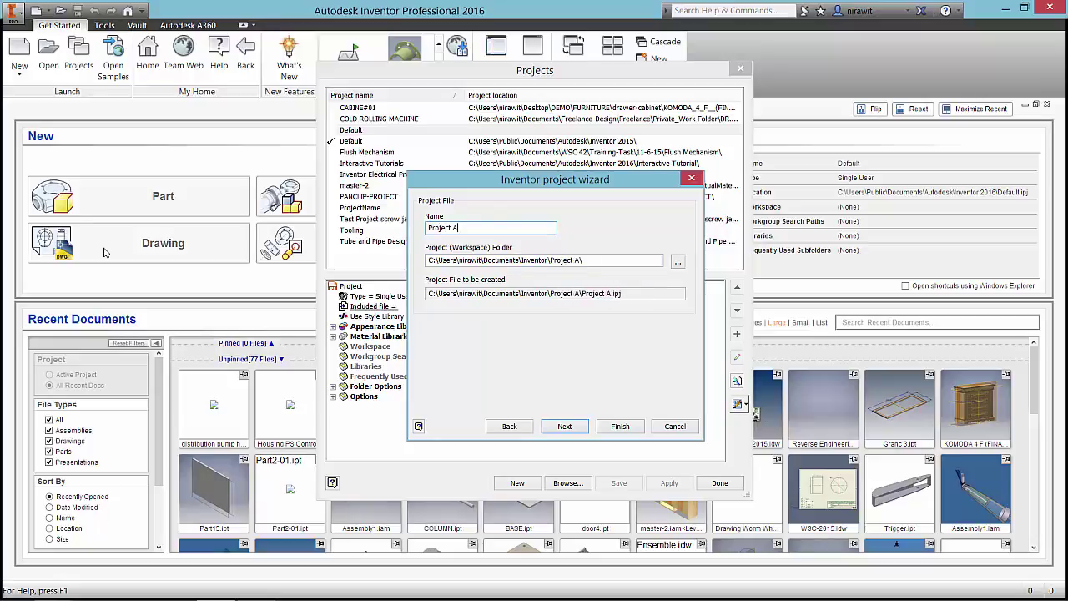
left_click(678, 262)
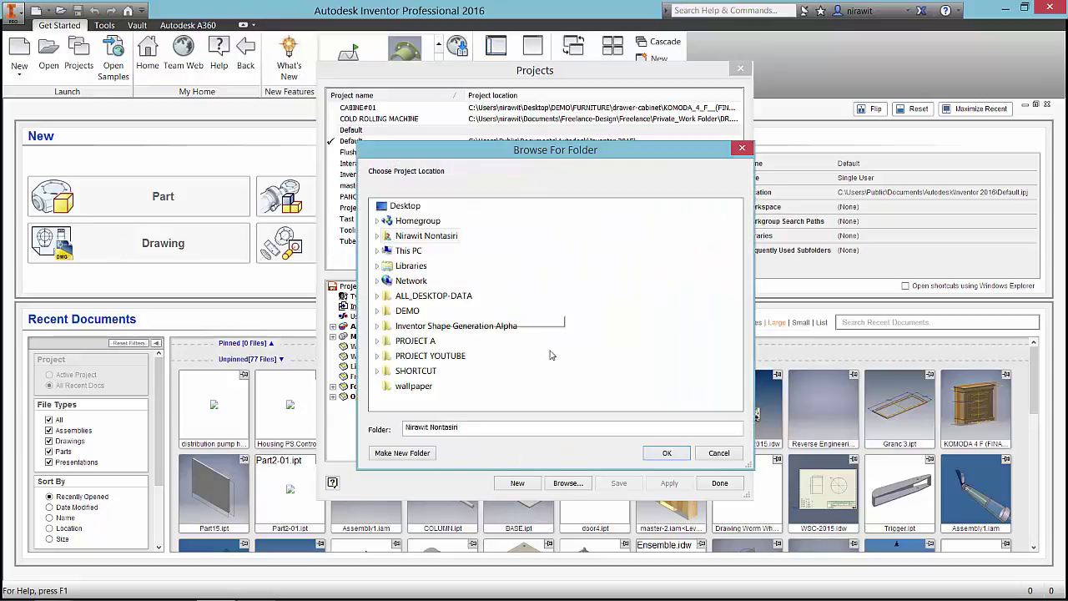
double_click(411, 341)
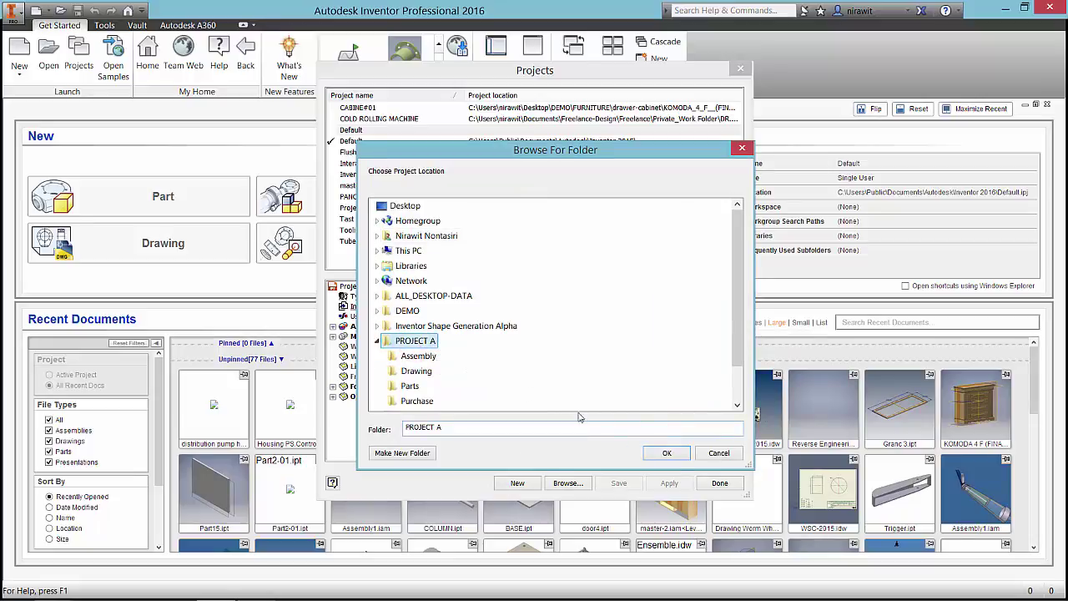
left_click(663, 453)
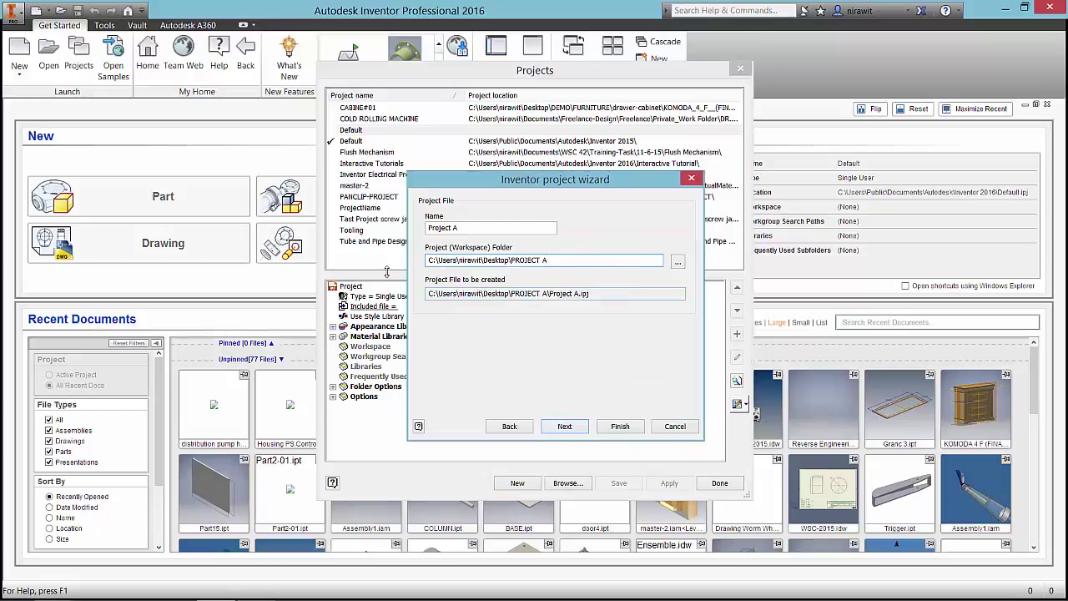
left_click(584, 295)
double_click(554, 293)
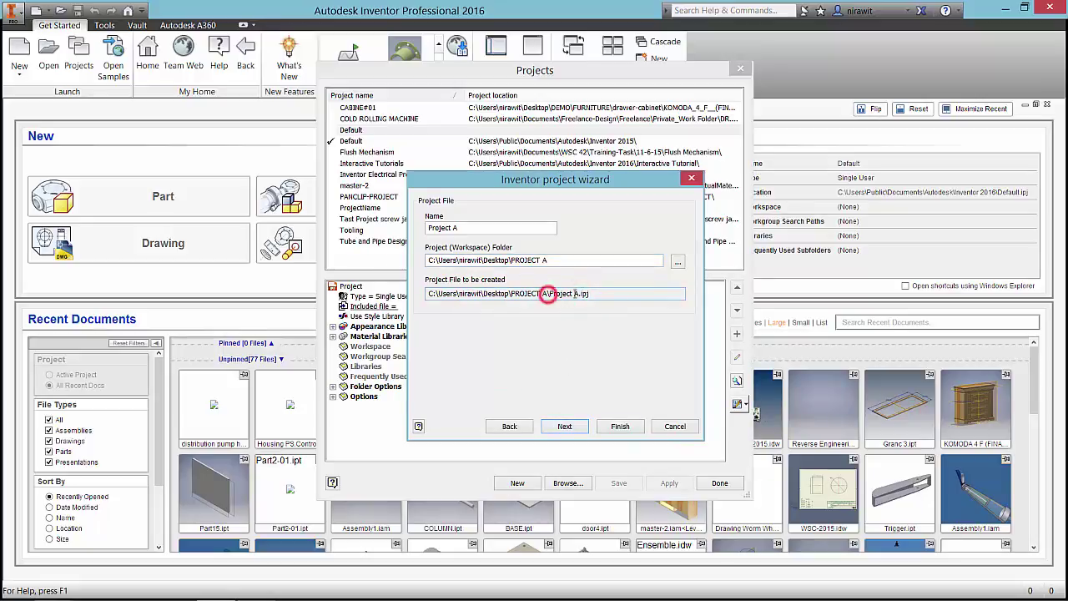
left_click_drag(592, 292, 549, 293)
left_click(574, 431)
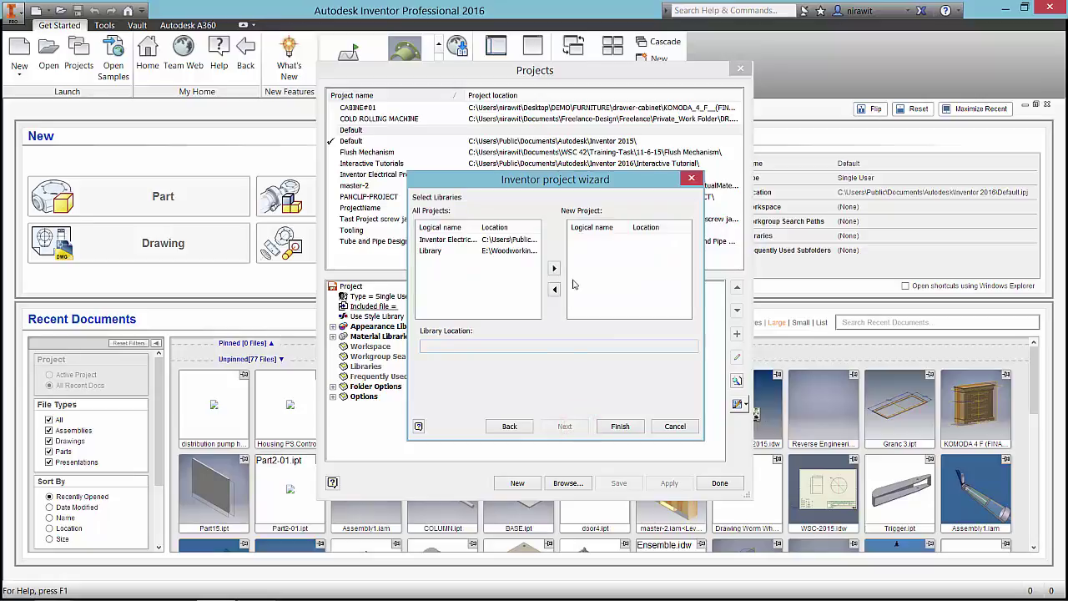
- Add the Inventor Electrical library and the entry named Library to the new project and finish creating it
left_click(480, 239)
left_click(554, 268)
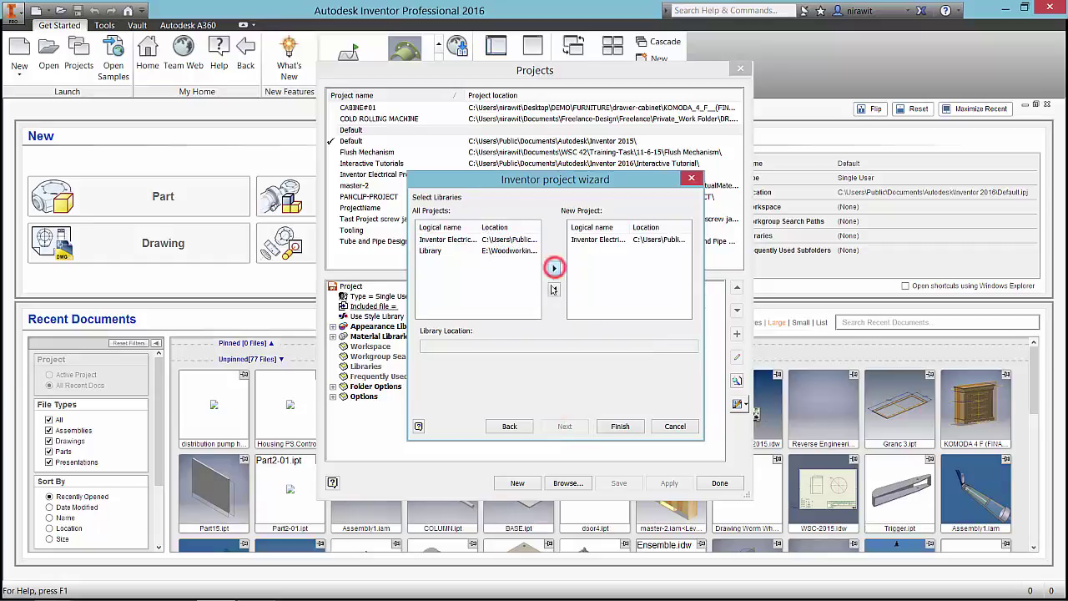
left_click(503, 252)
left_click(554, 268)
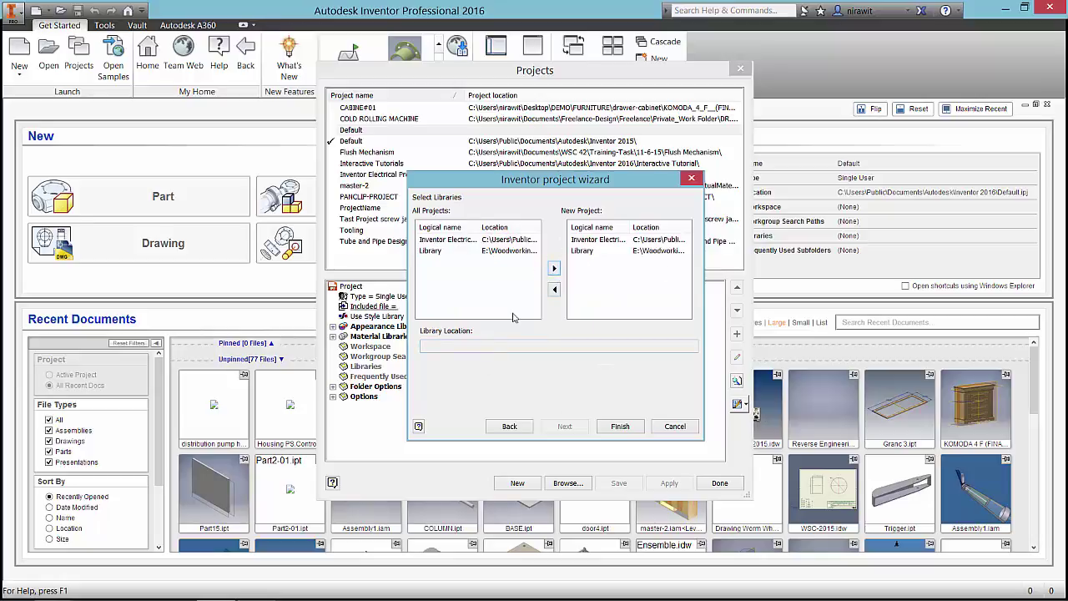
left_click(624, 431)
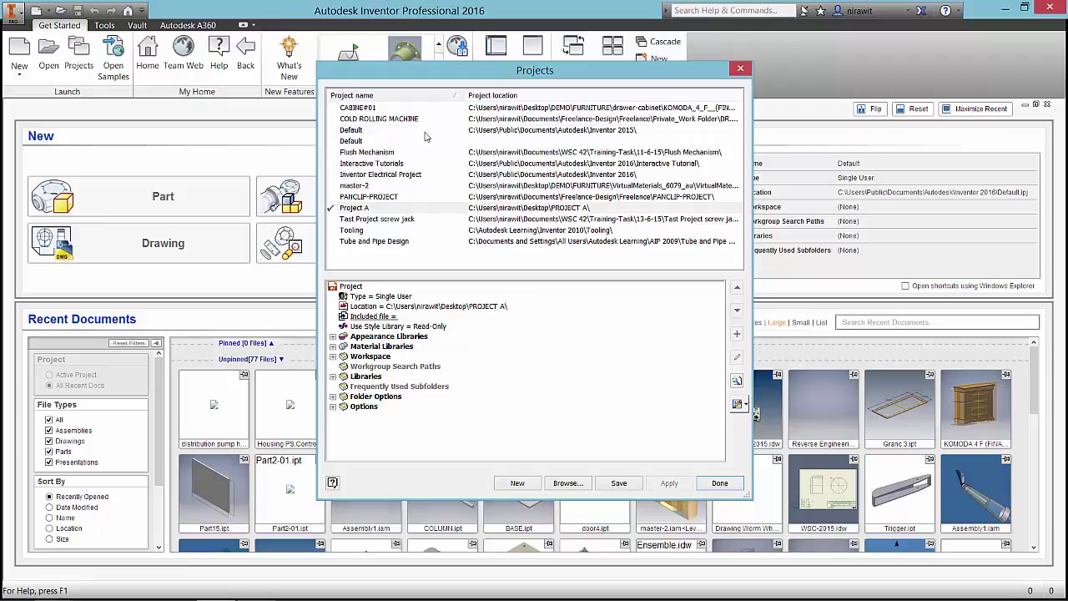
left_click(358, 211)
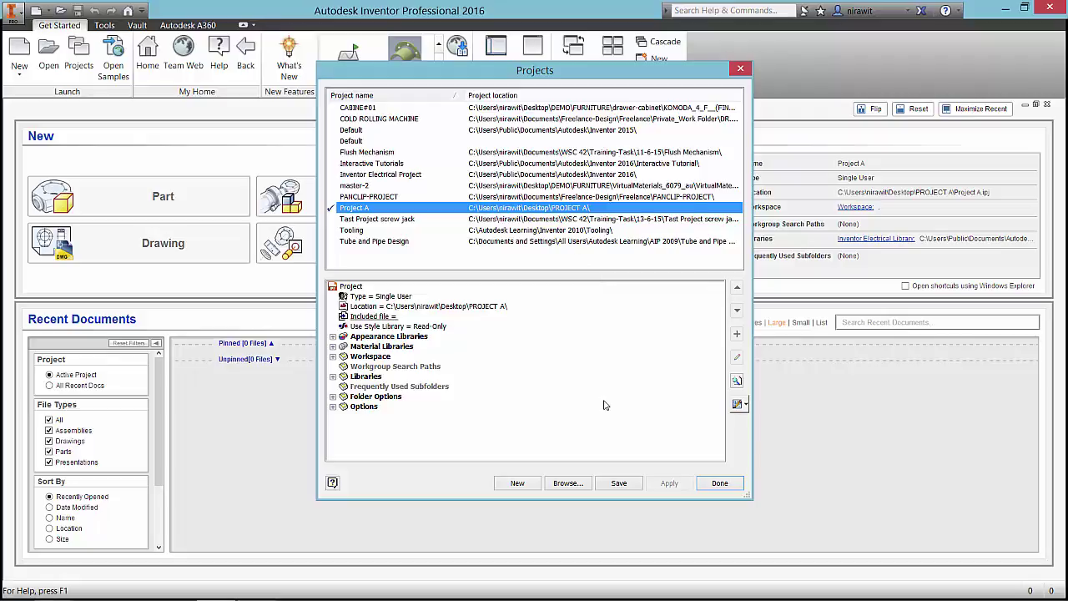
left_click(723, 484)
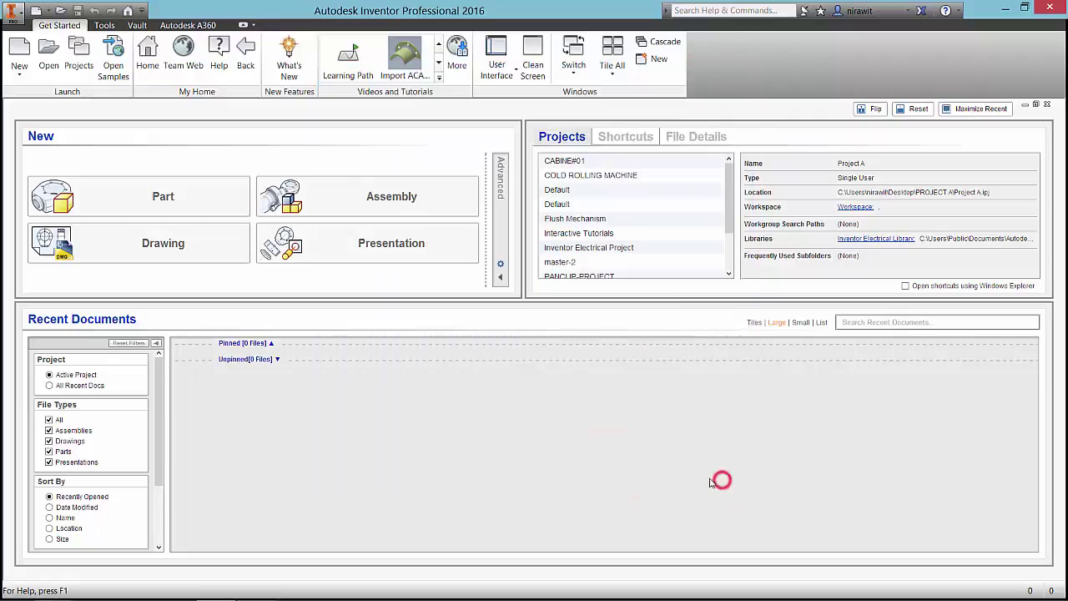
- Examine the OldVersions folder and the Project A IPJ file in the desktop's PROJECT A folder, and return to Autodesk Inventor
left_click(1008, 9)
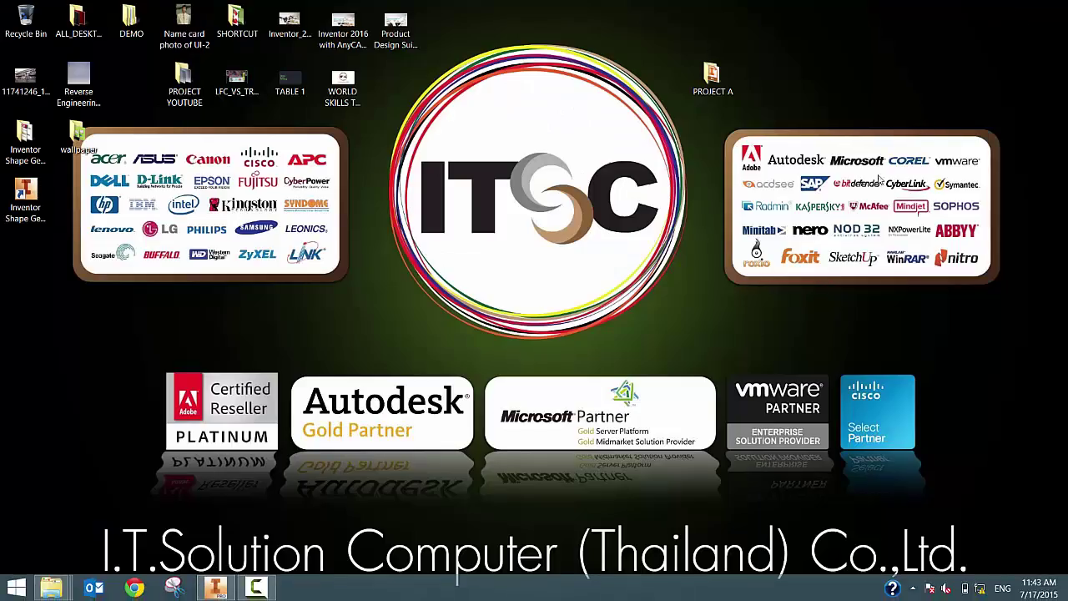
double_click(711, 77)
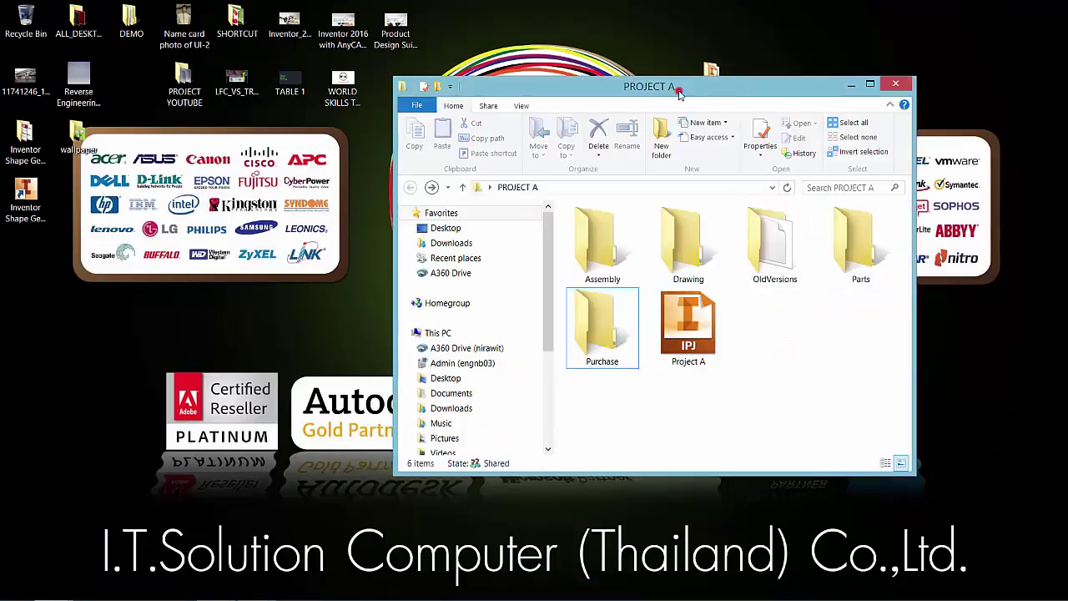
left_click_drag(675, 88, 566, 69)
left_click_drag(803, 300, 890, 302)
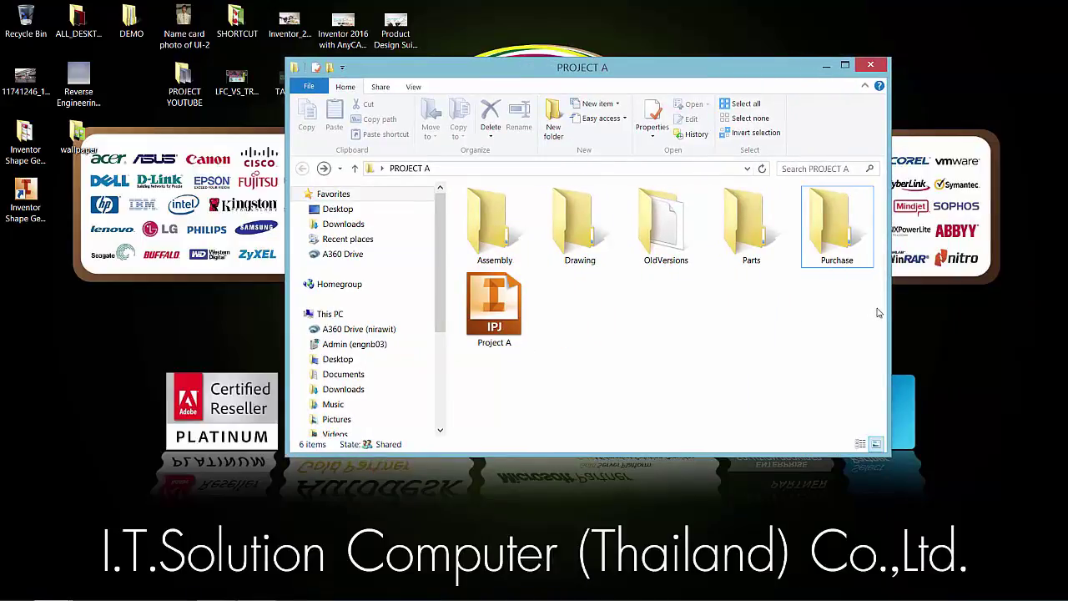
left_click(675, 224)
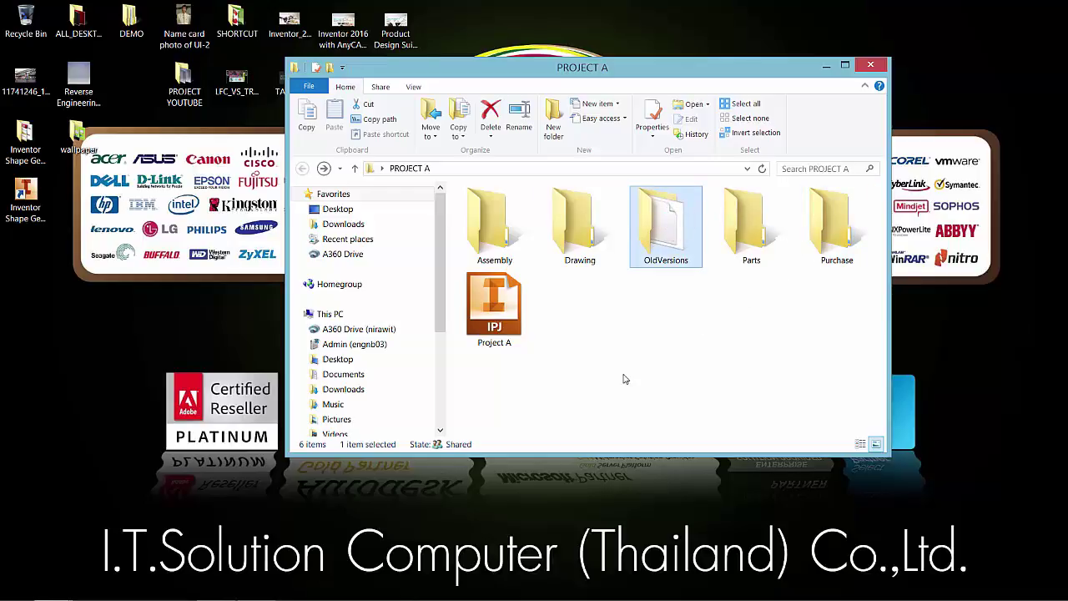
left_click(489, 323)
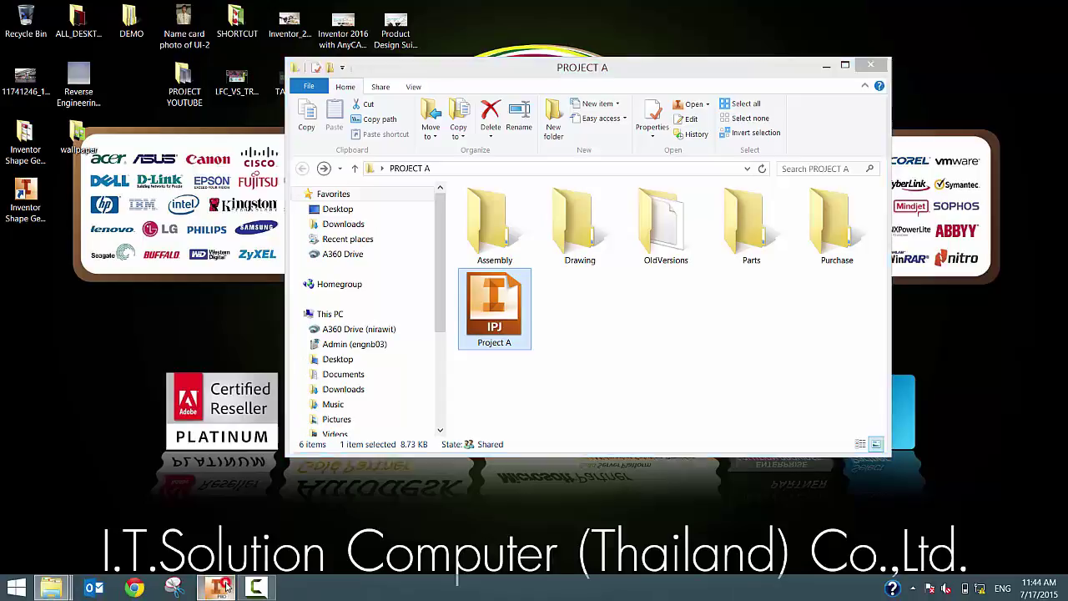
left_click(217, 589)
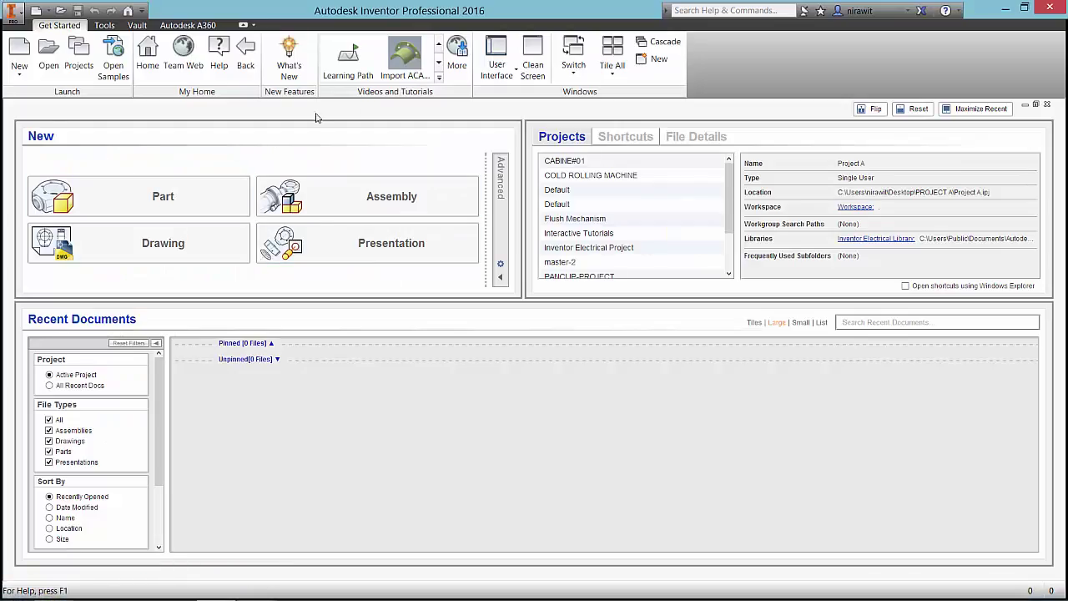
- Open the project manager and expand Project A's Folder Options
left_click(75, 54)
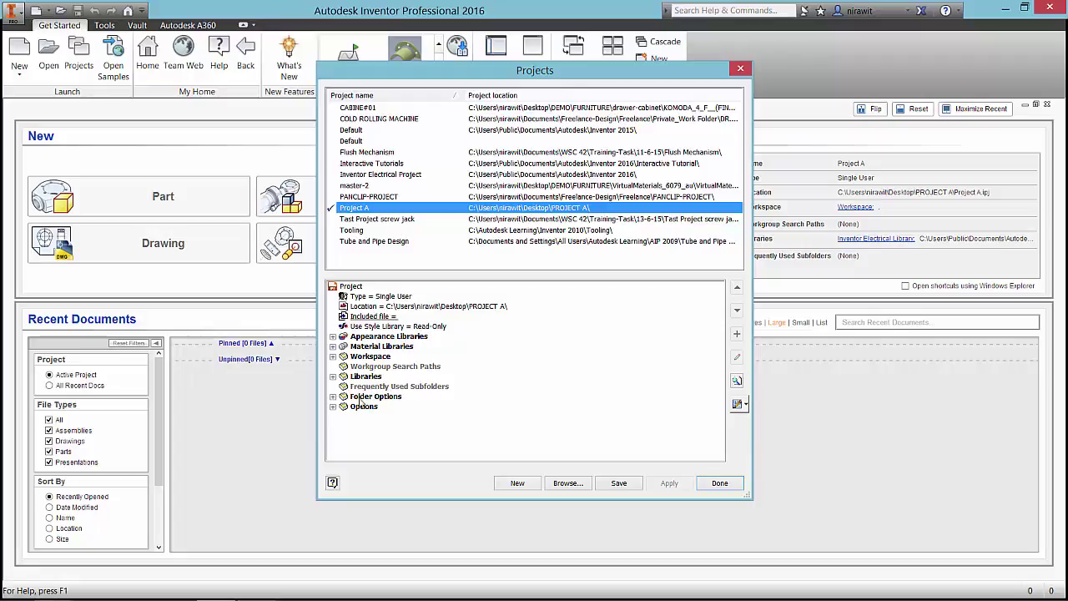
left_click(334, 397)
left_click(367, 397)
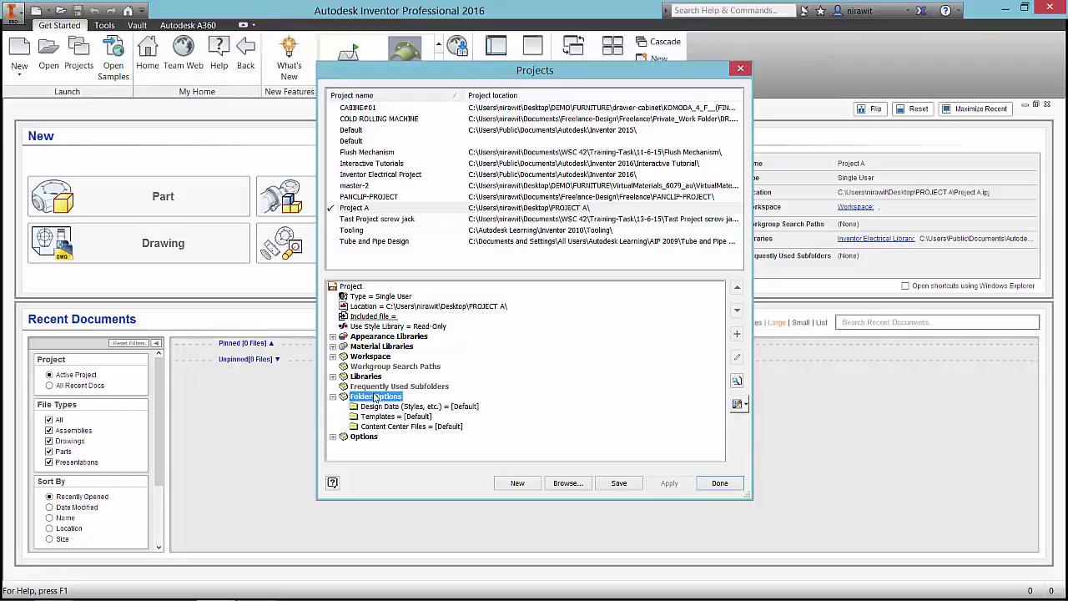
left_click(333, 397)
left_click(333, 397)
- Examine the default folder path of Project A's Content Center Files option
right_click(448, 429)
left_click(472, 435)
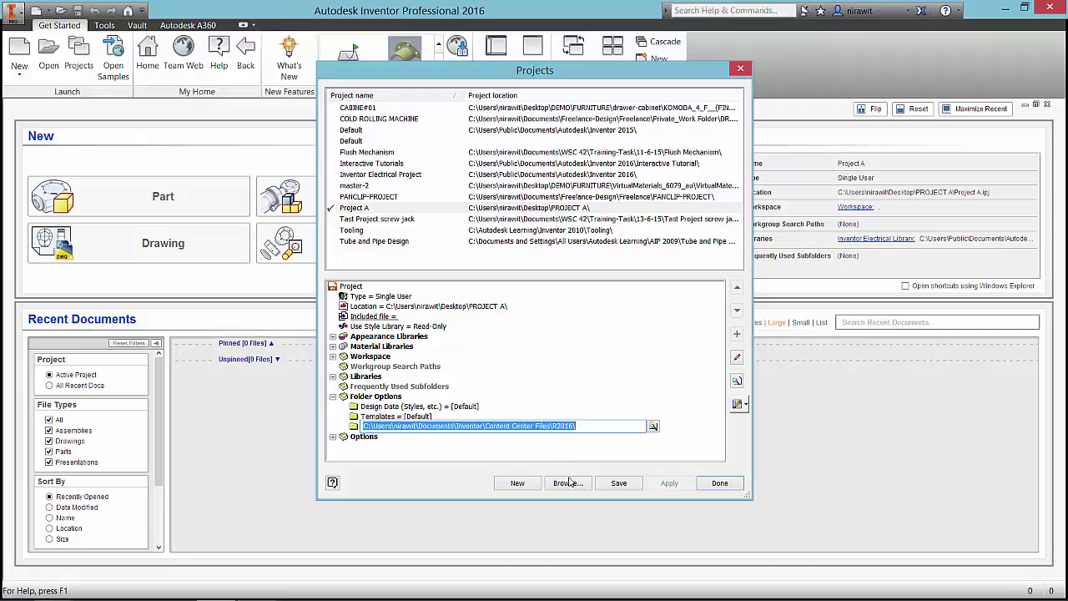
left_click(591, 426)
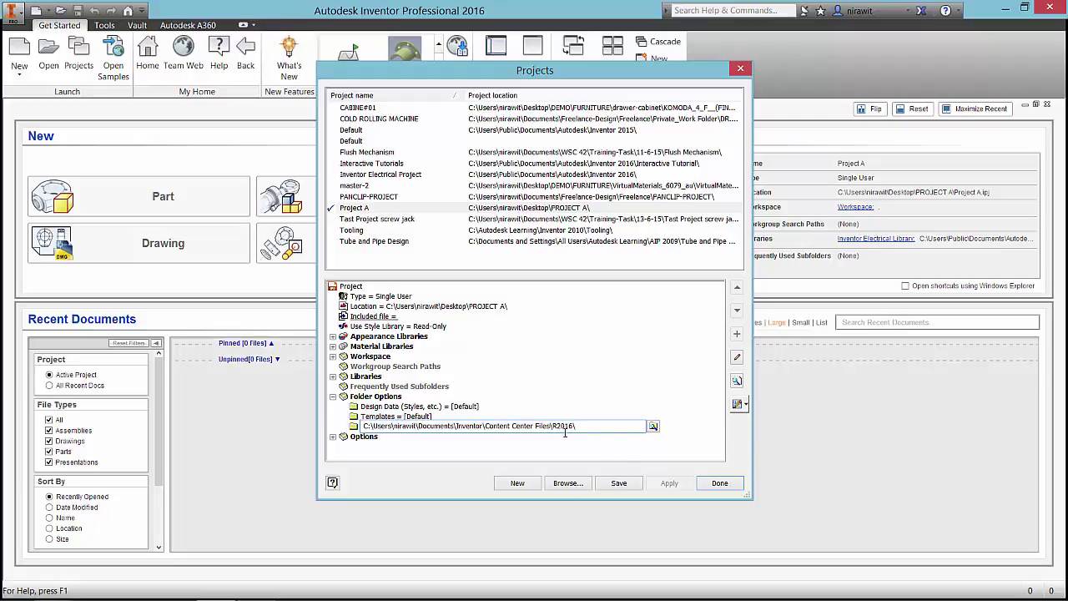
left_click_drag(603, 427, 229, 417)
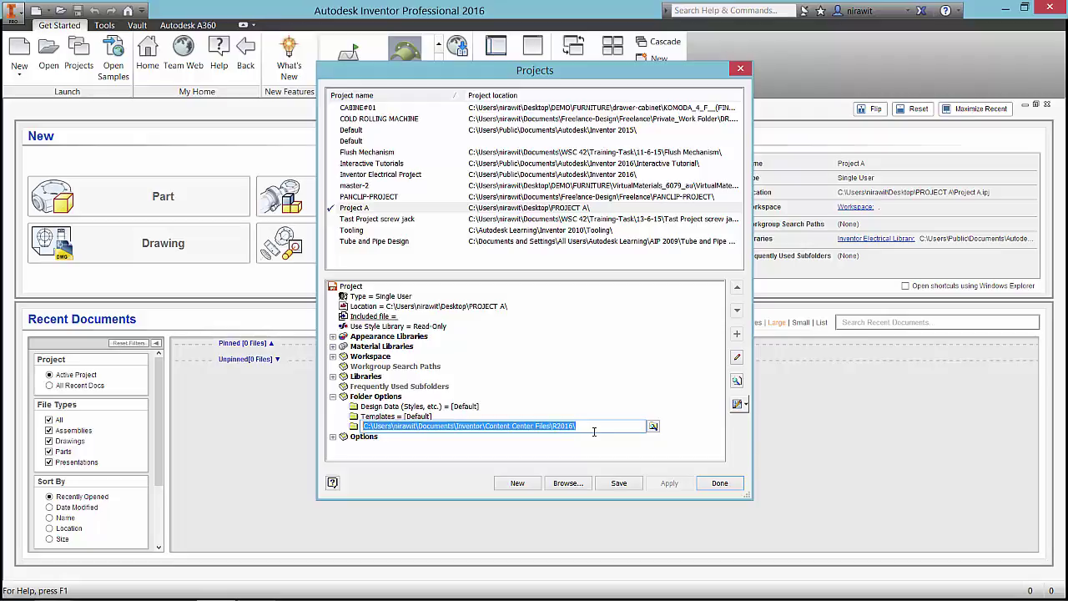
left_click(602, 427)
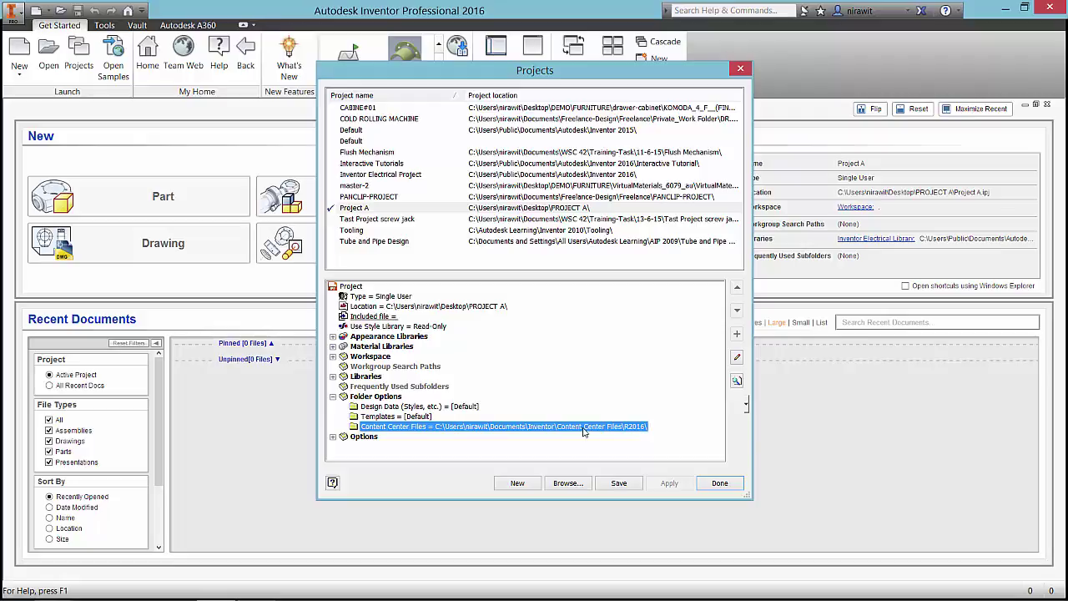
- Set Project A's Content Center Files folder to the Purchase subfolder of the desktop's PROJECT A folder
right_click(535, 428)
left_click(560, 435)
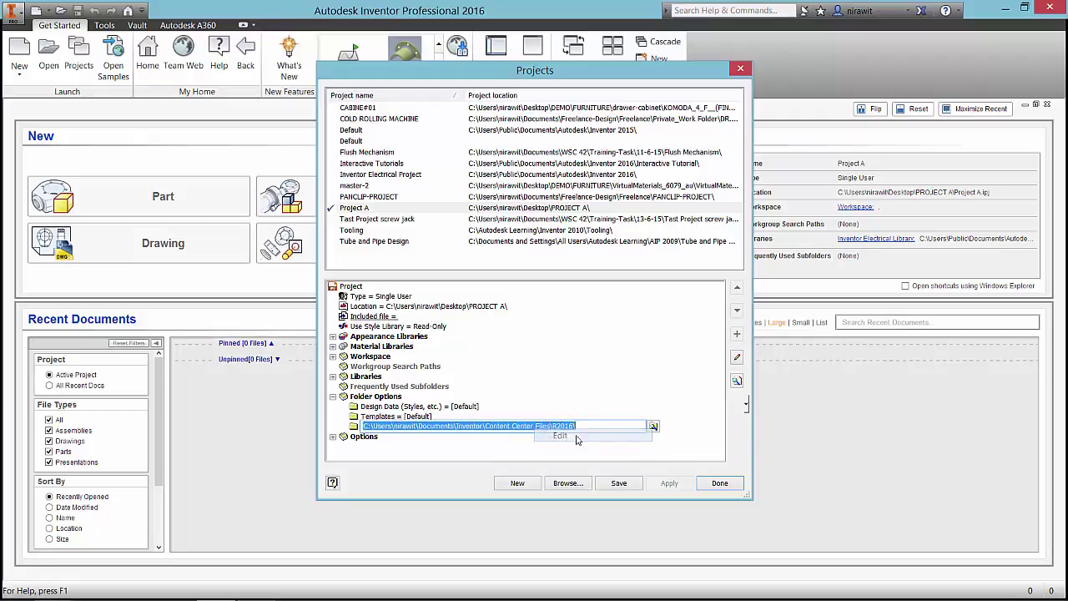
left_click(654, 428)
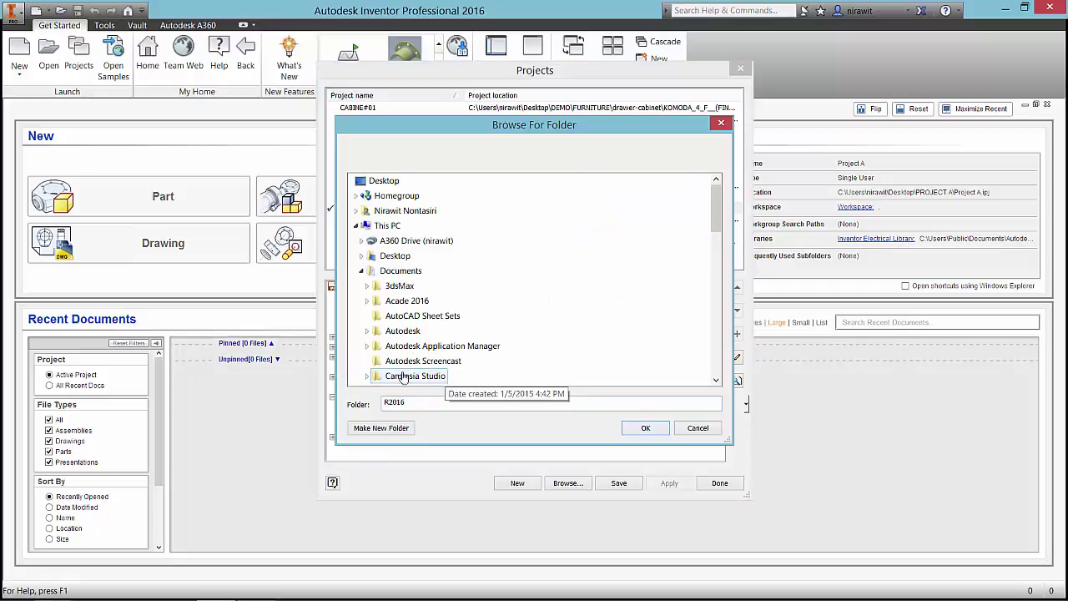
left_click(717, 273)
left_click_drag(719, 277, 501, 220)
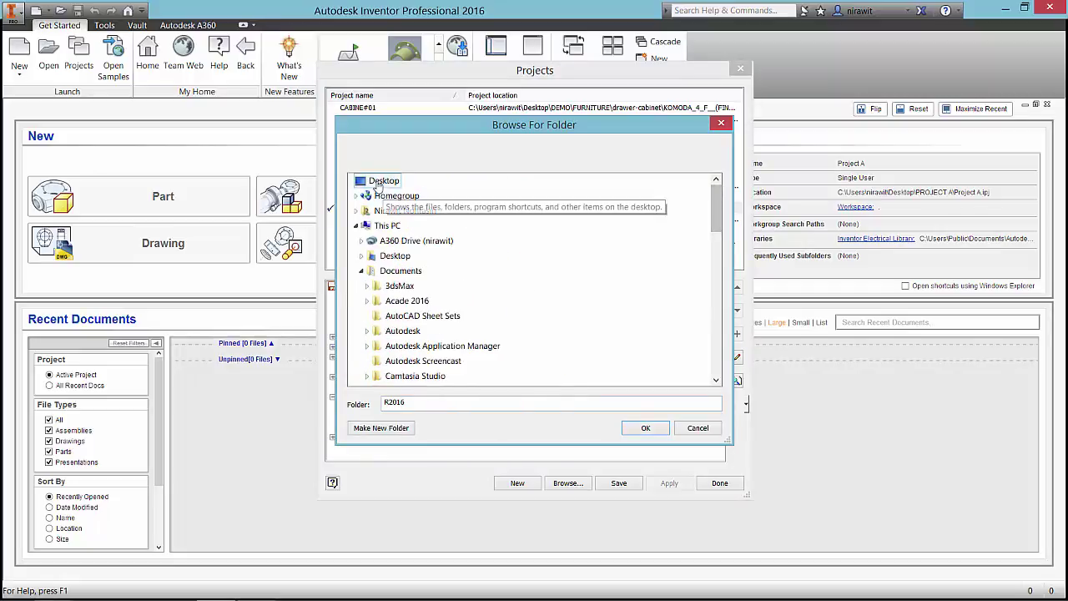
left_click(361, 271)
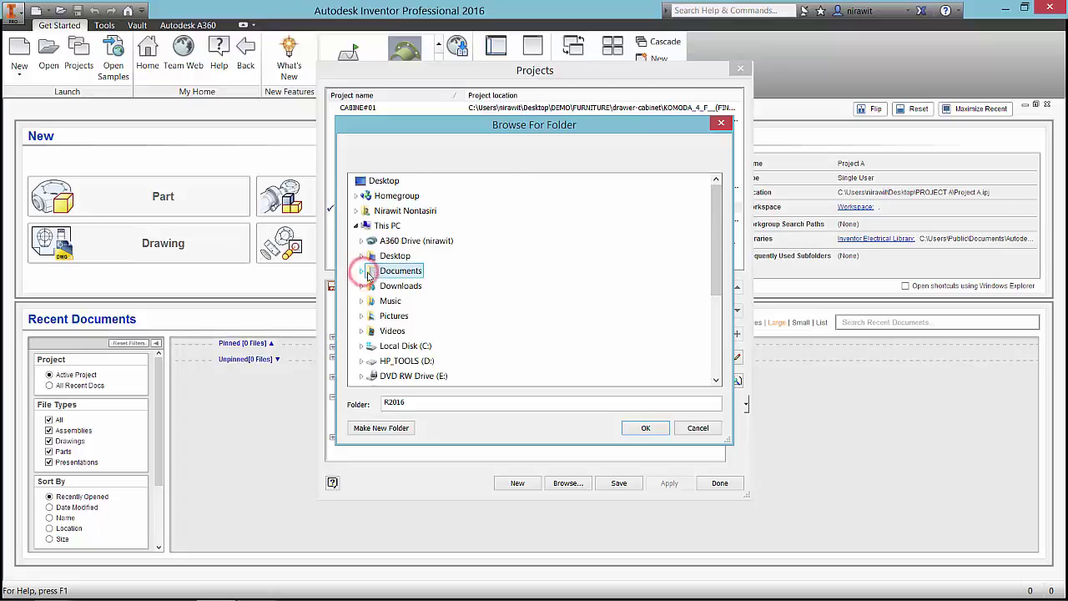
left_click(382, 182)
scroll(713, 253, "down", 4)
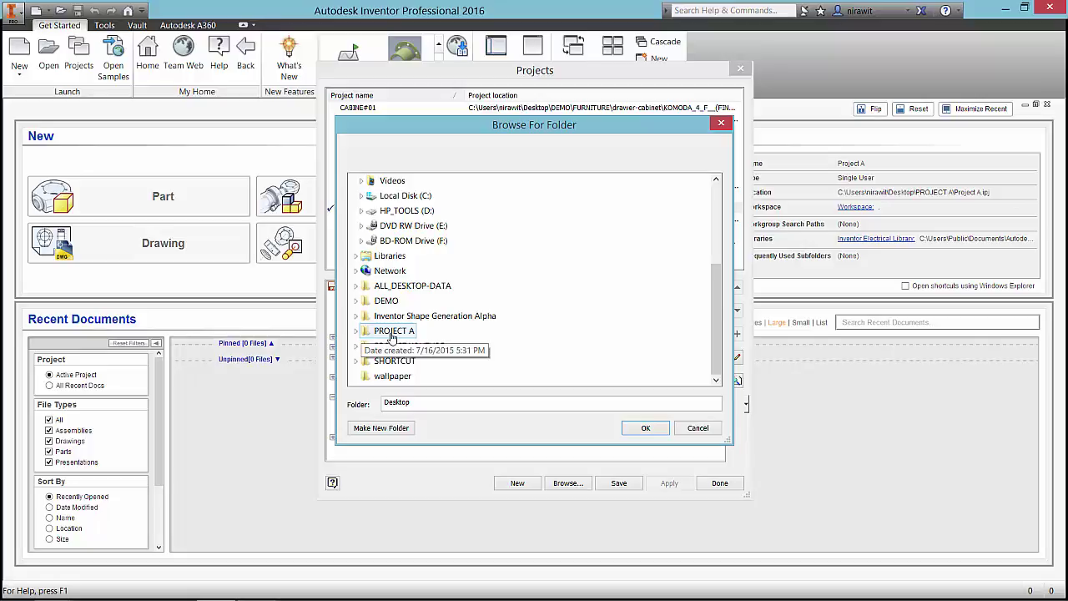
left_click(356, 331)
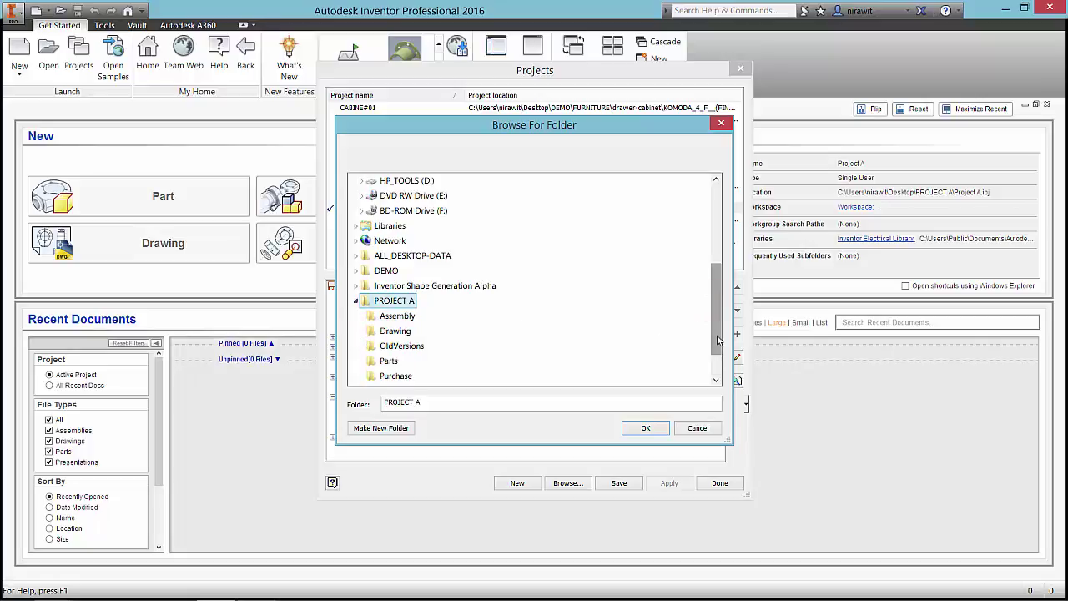
left_click_drag(717, 322, 719, 342)
left_click(385, 334)
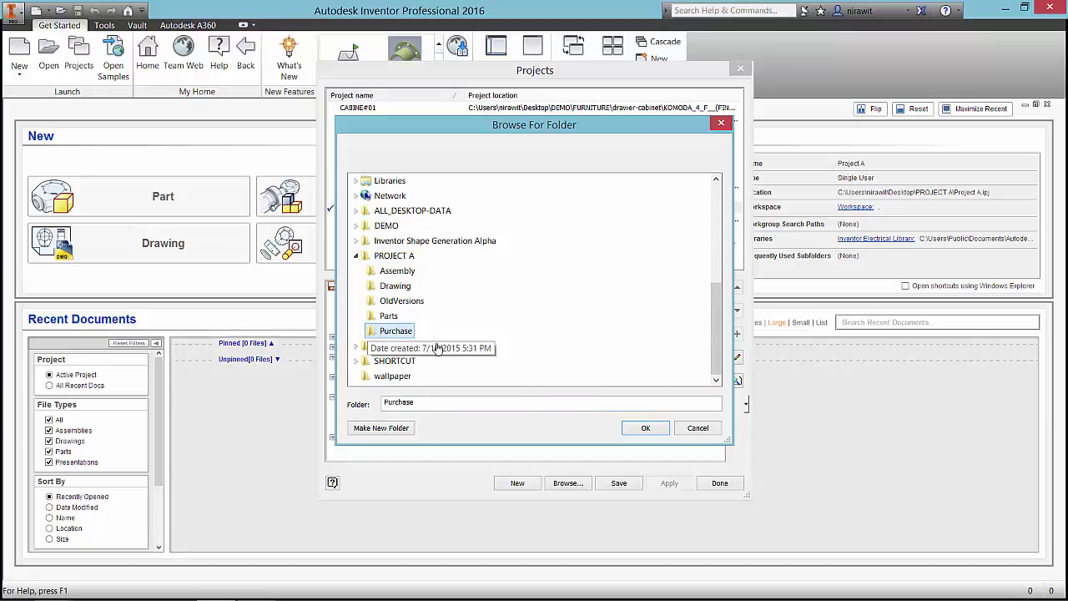
left_click(636, 428)
left_click_drag(535, 426, 323, 428)
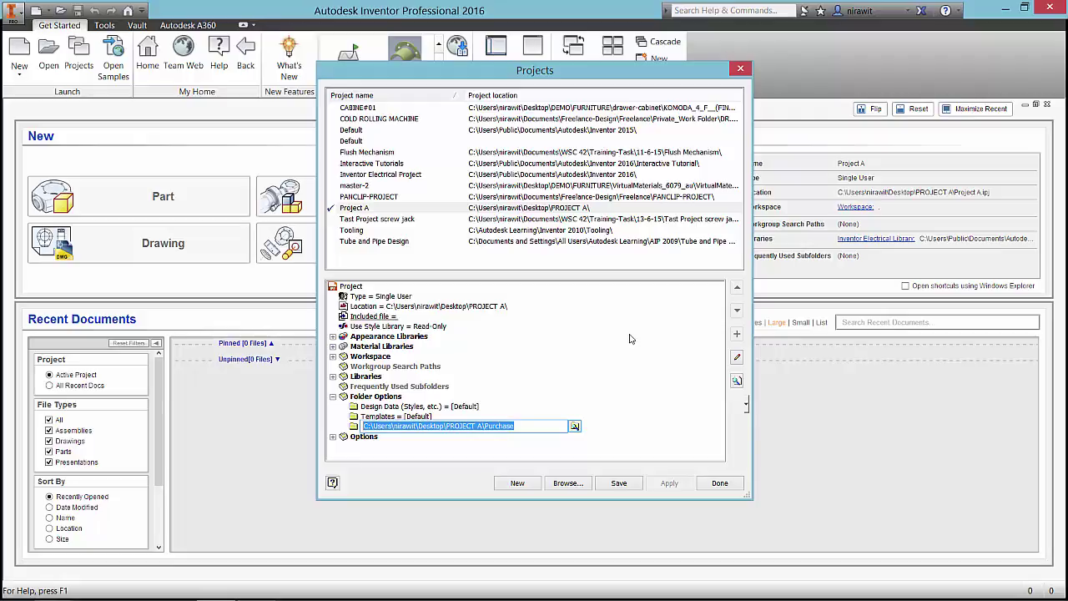
key("Return")
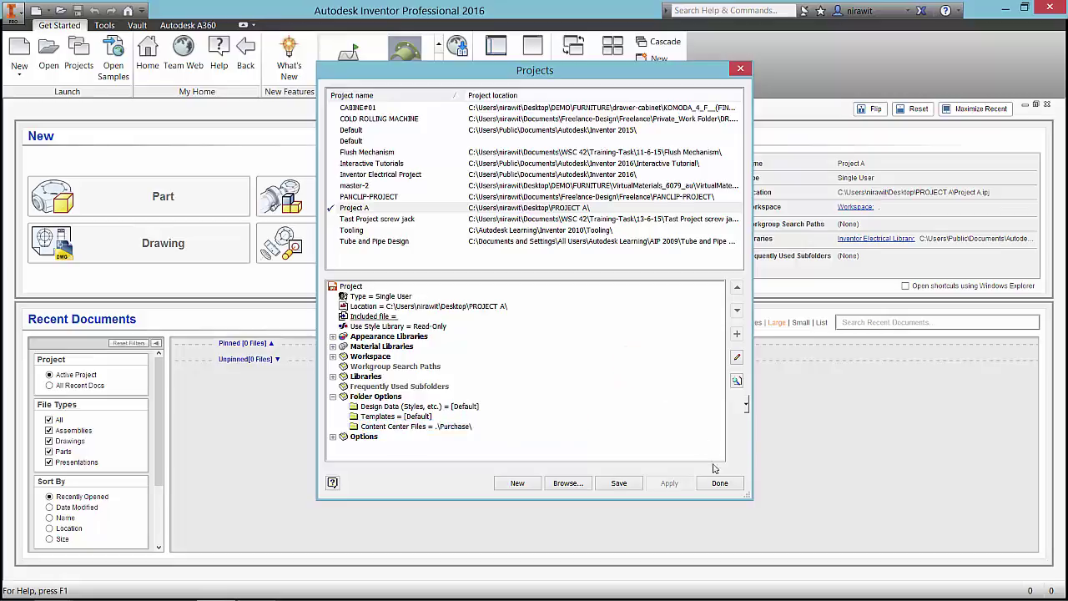
- Save the changed Project A settings and close the project manager
left_click(618, 483)
left_click(589, 331)
left_click(715, 490)
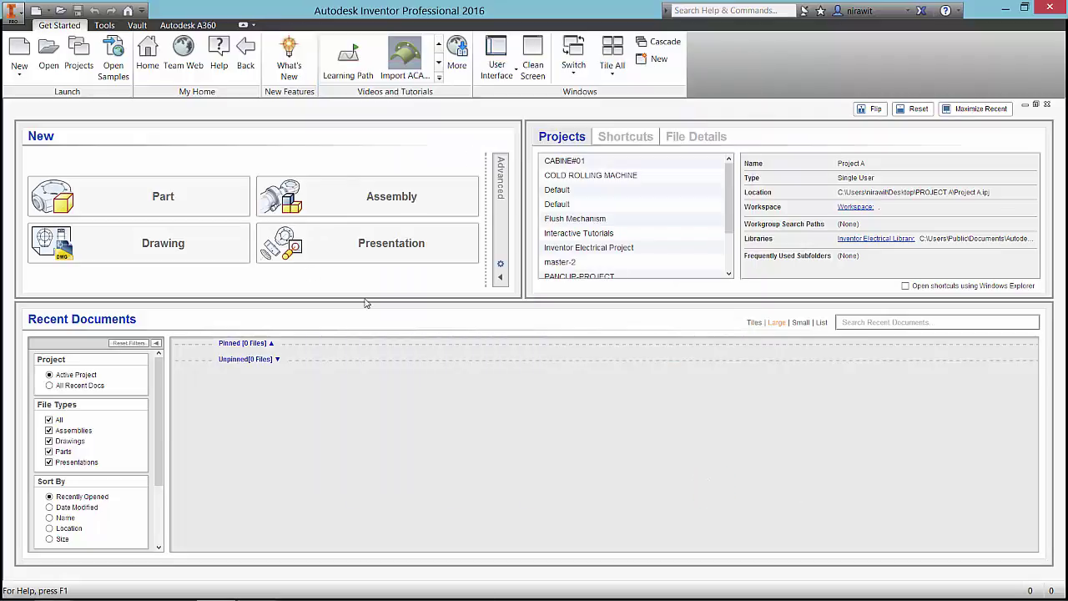
- Create a new part file, continuing despite the unavailable Woodworking Library location
left_click(20, 72)
left_click(48, 10)
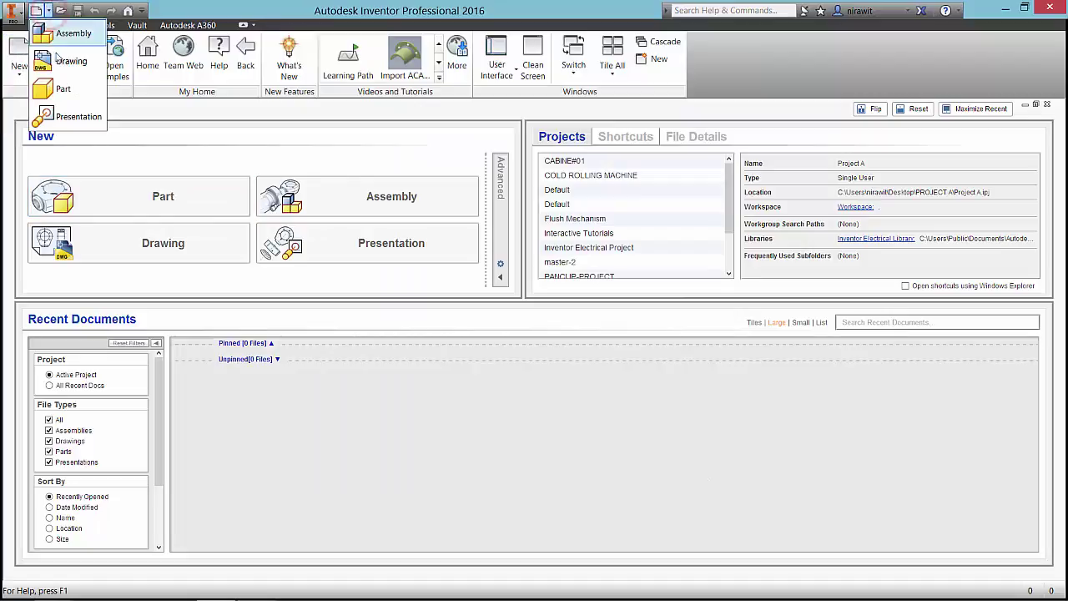
left_click(65, 90)
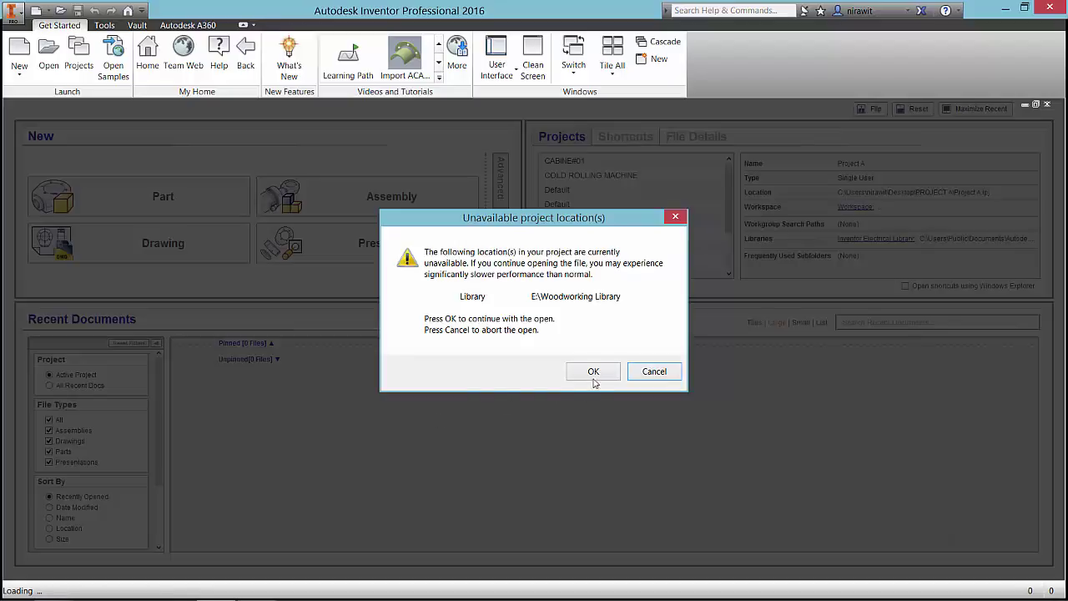
left_click(593, 377)
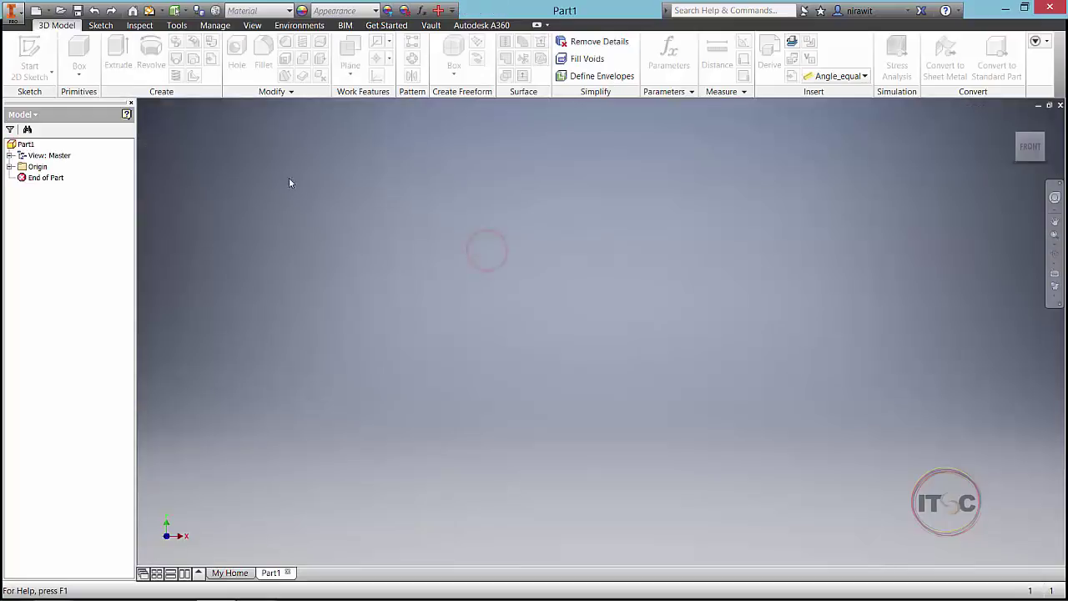
left_click(78, 74)
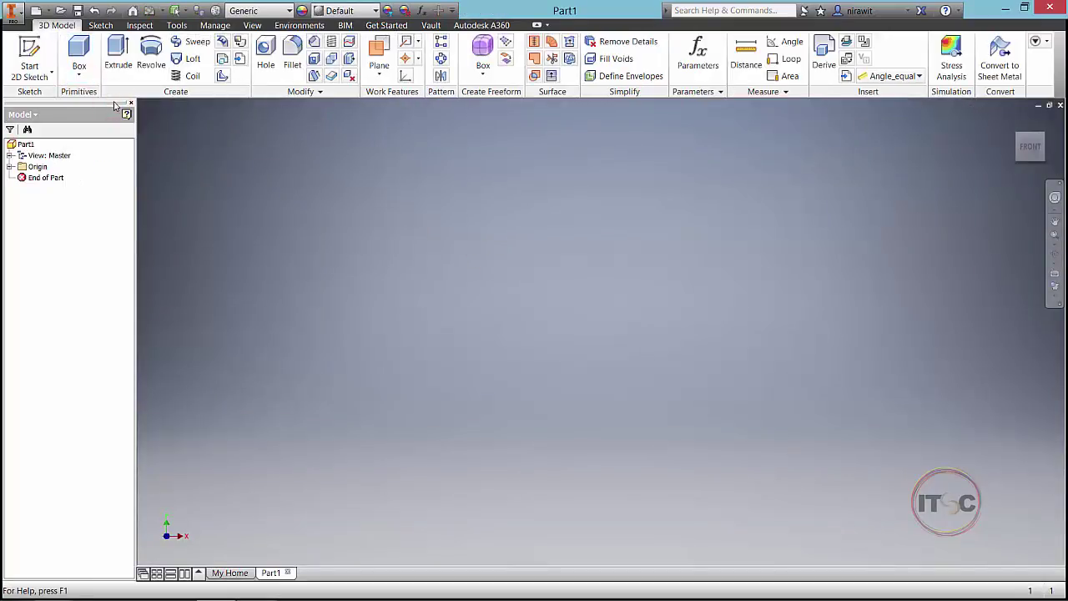
- Sketch a 100 by 100 mm center rectangle at the origin on the horizontal origin plane
key("s")
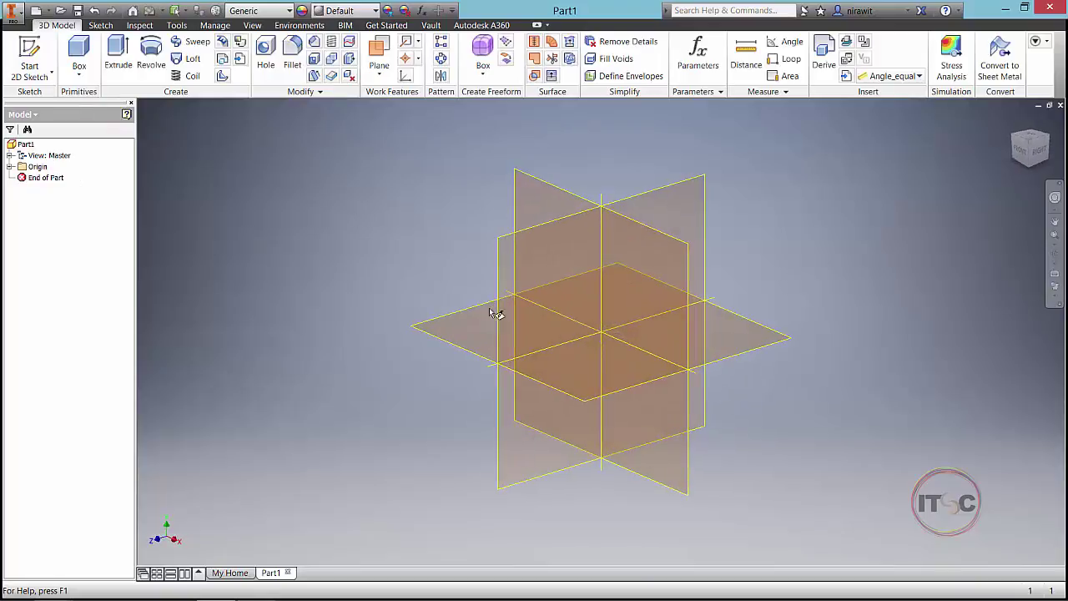
left_click(469, 314)
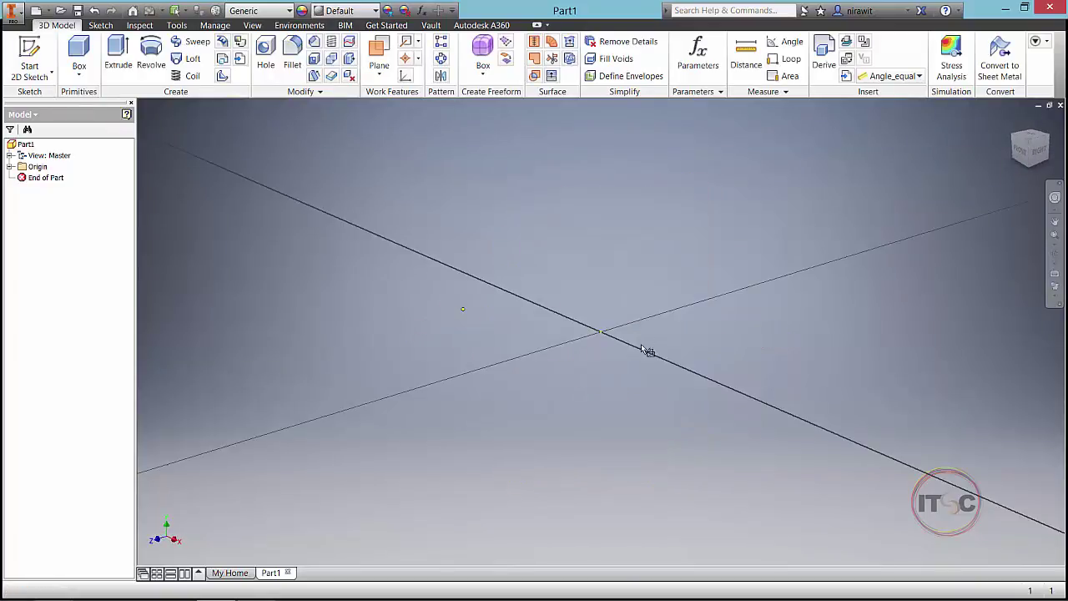
key("c")
left_click(601, 331)
type("100")
key("Tab")
type("100")
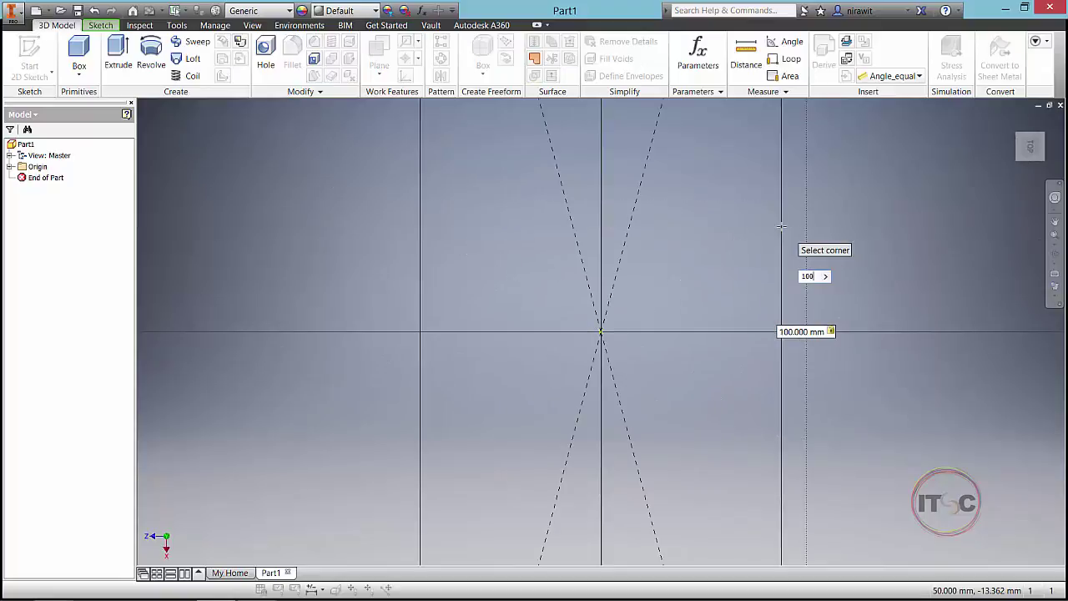
key("Tab")
key("Return")
- Extrude the square profile 100 mm upward into a cube
type("e")
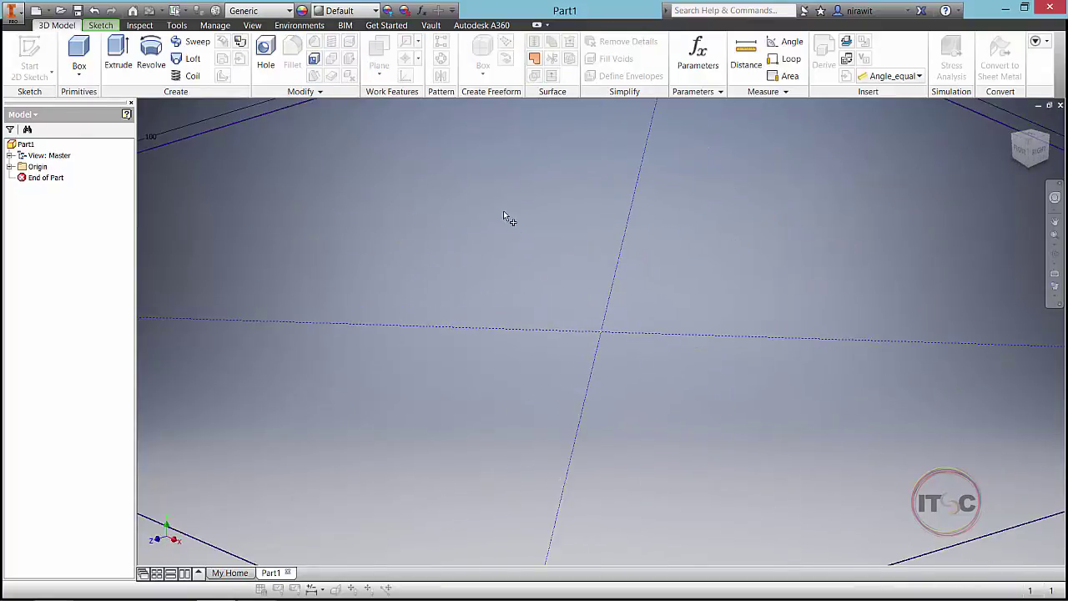
type("100")
key("Return")
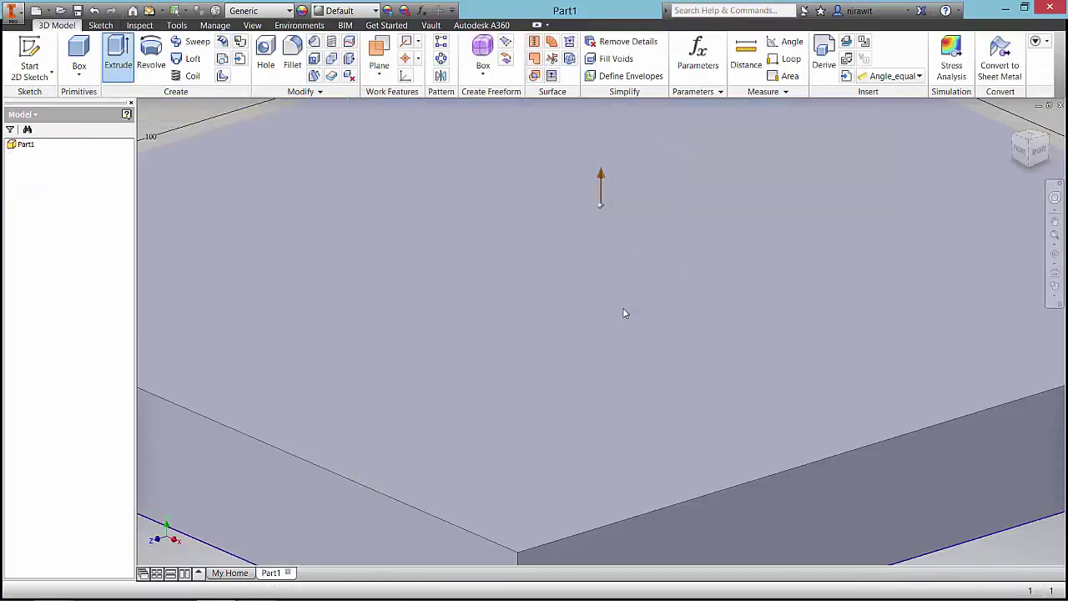
scroll(648, 337, "down", 10)
scroll(560, 374, "up", 5)
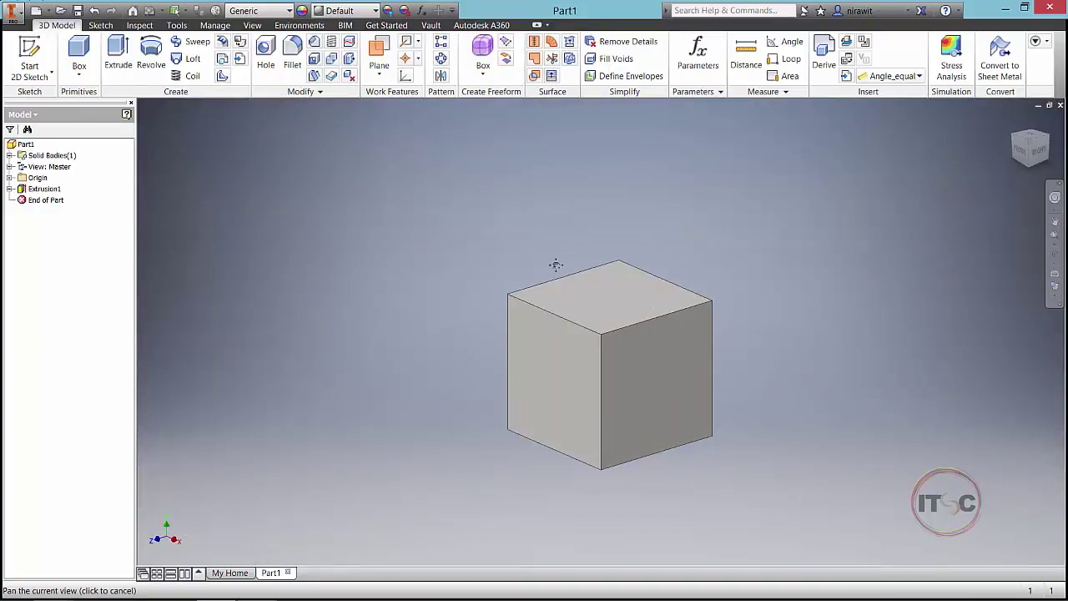
- Save the part as BOX in the Parts subfolder of the PROJECT A workspace
key("ctrl+s")
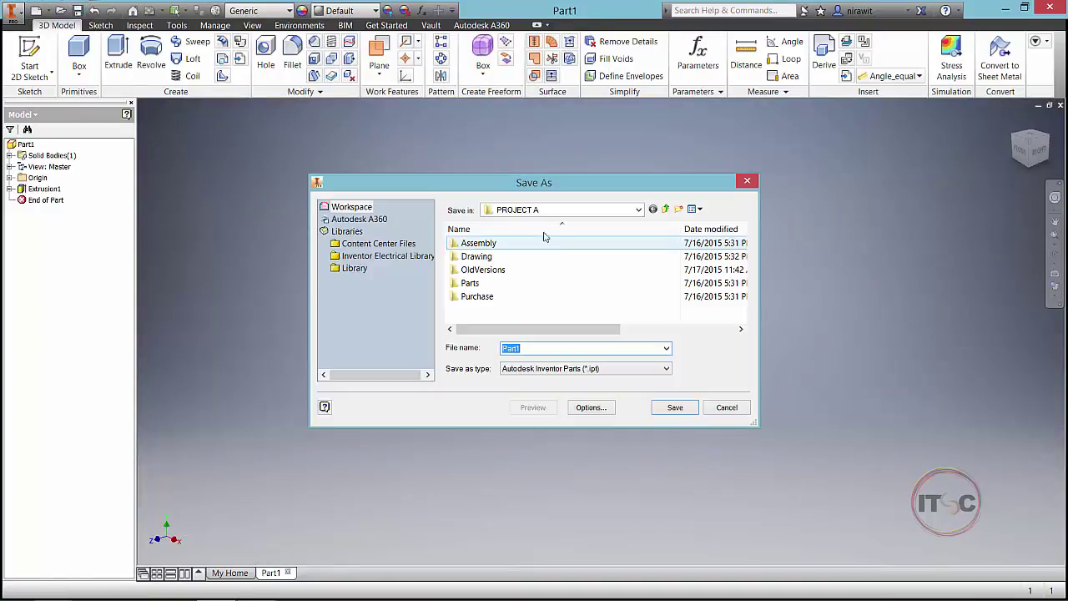
left_click_drag(519, 182, 559, 163)
left_click_drag(767, 400, 799, 482)
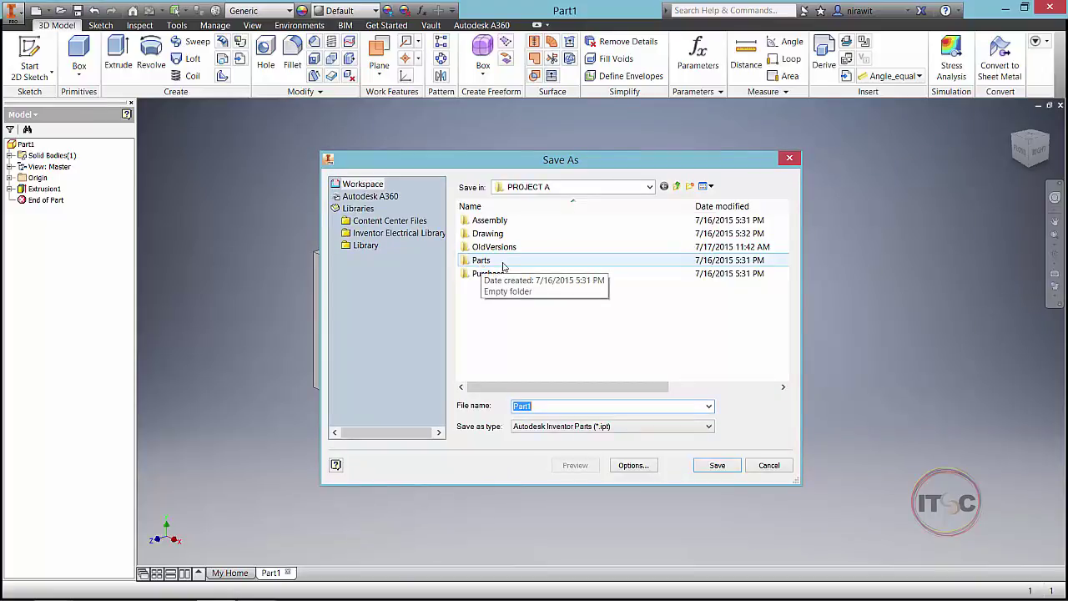
left_click_drag(592, 161, 496, 168)
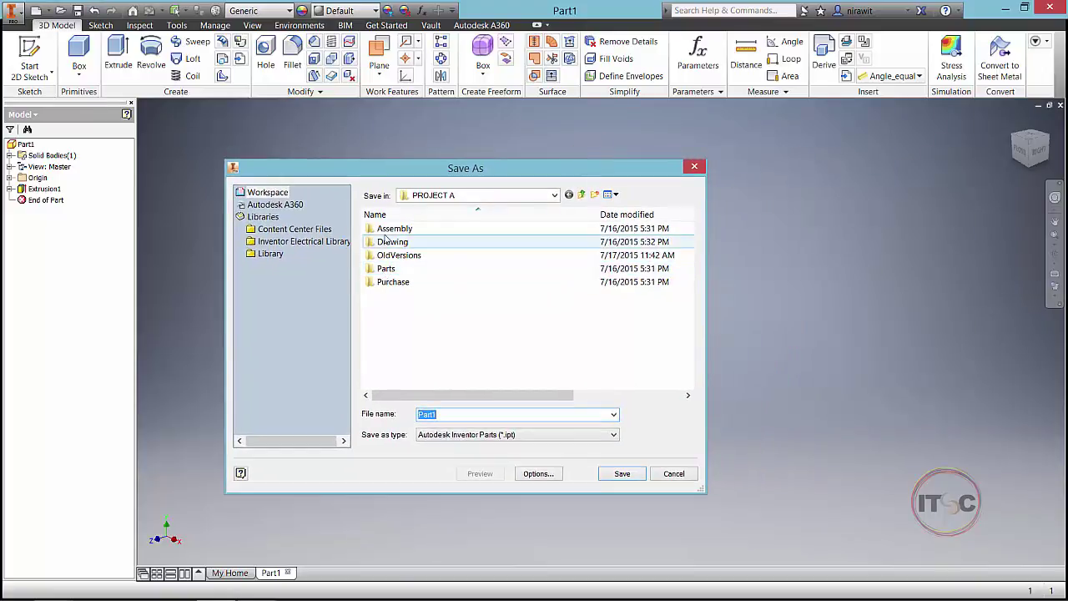
double_click(386, 268)
left_click(449, 412)
type("BOX")
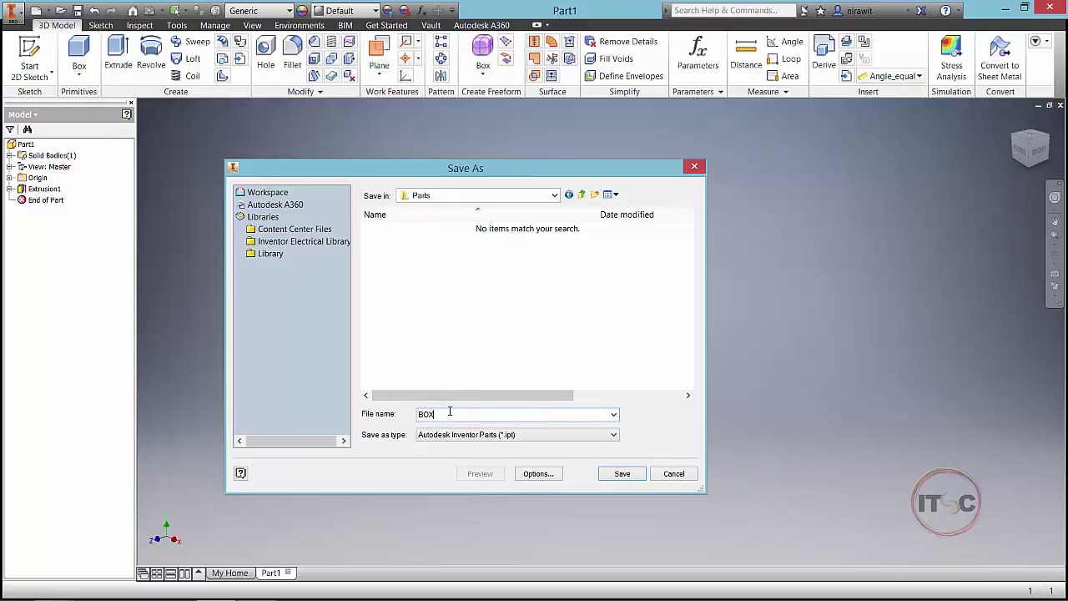
left_click(622, 473)
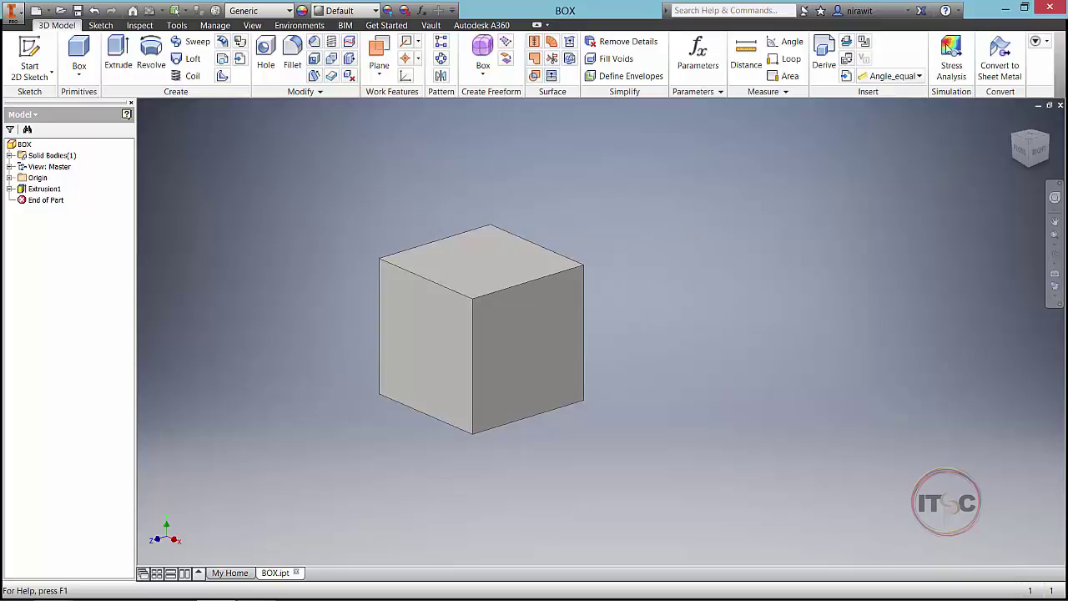
- Switch to File Explorer, view the Parts folder's contents as large thumbnails, and return to the PROJECT A folder
left_click(1004, 7)
left_click(709, 221)
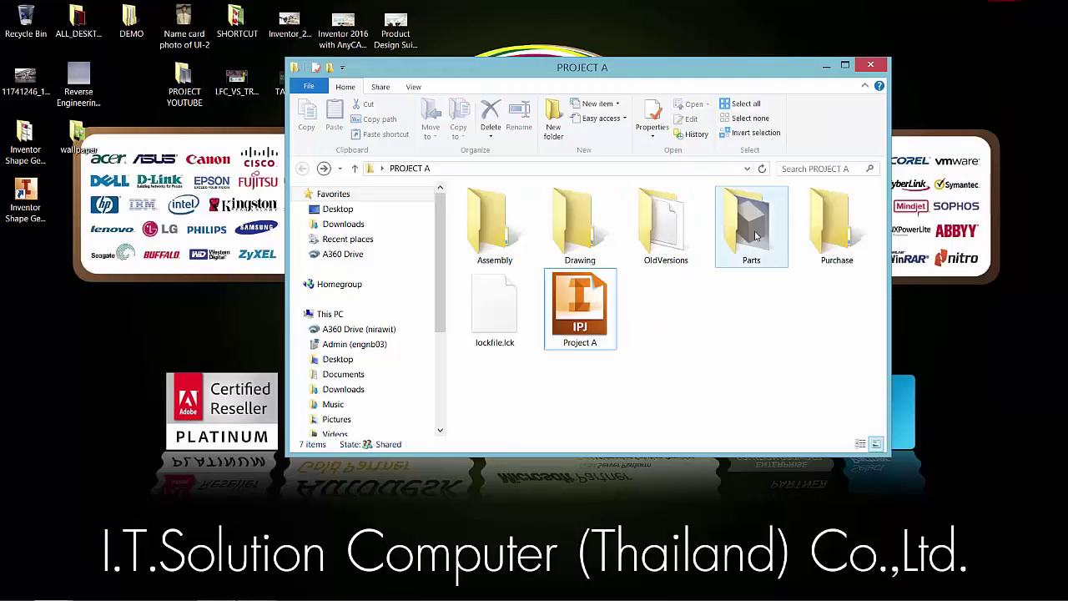
double_click(756, 236)
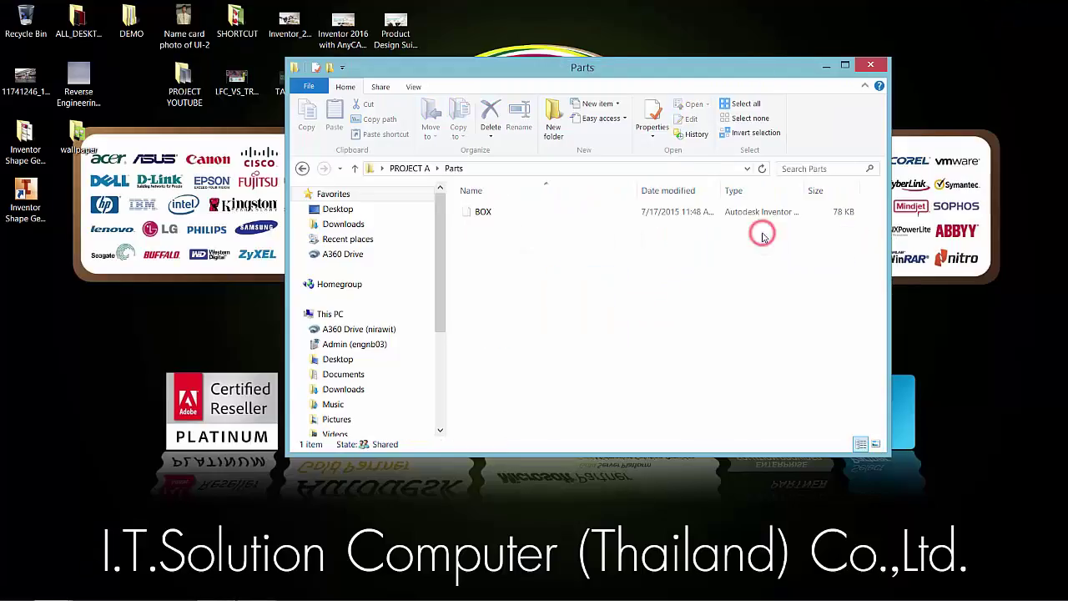
right_click(570, 272)
mouse_move(613, 279)
left_click(731, 290)
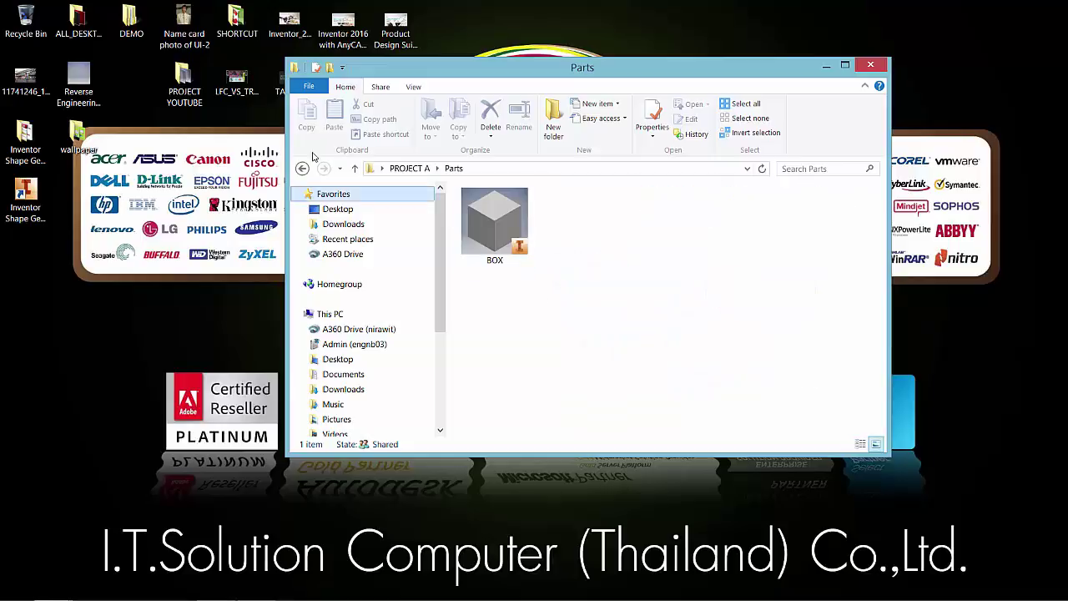
left_click(304, 168)
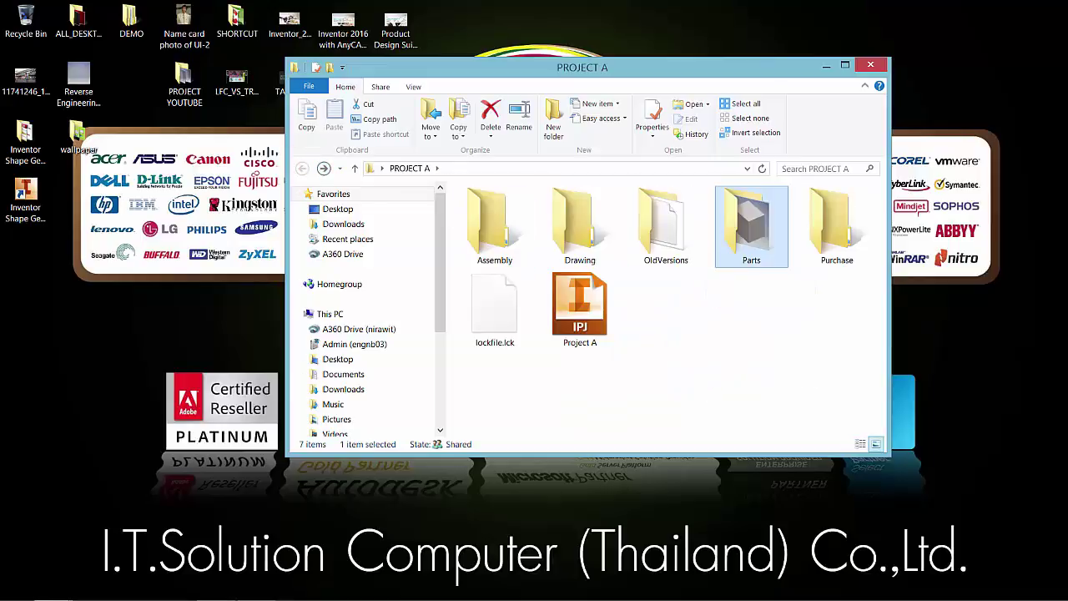
- Switch to Inventor and bring the whole BOX cube into view
mouse_move(457, 584)
left_click(215, 587)
scroll(307, 229, "up", 3)
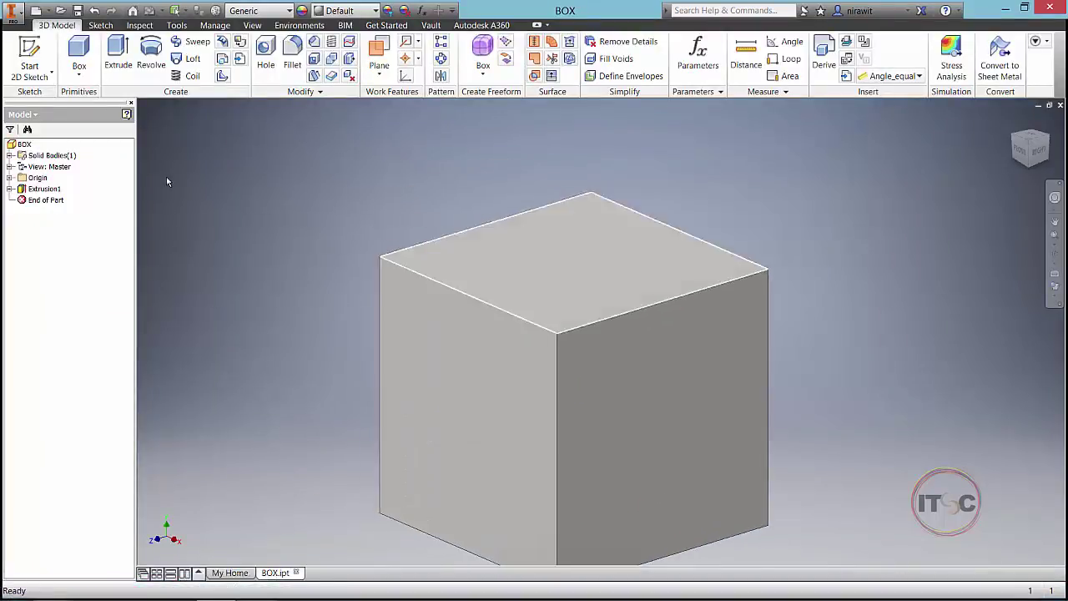
middle_click_drag(630, 356, 586, 298)
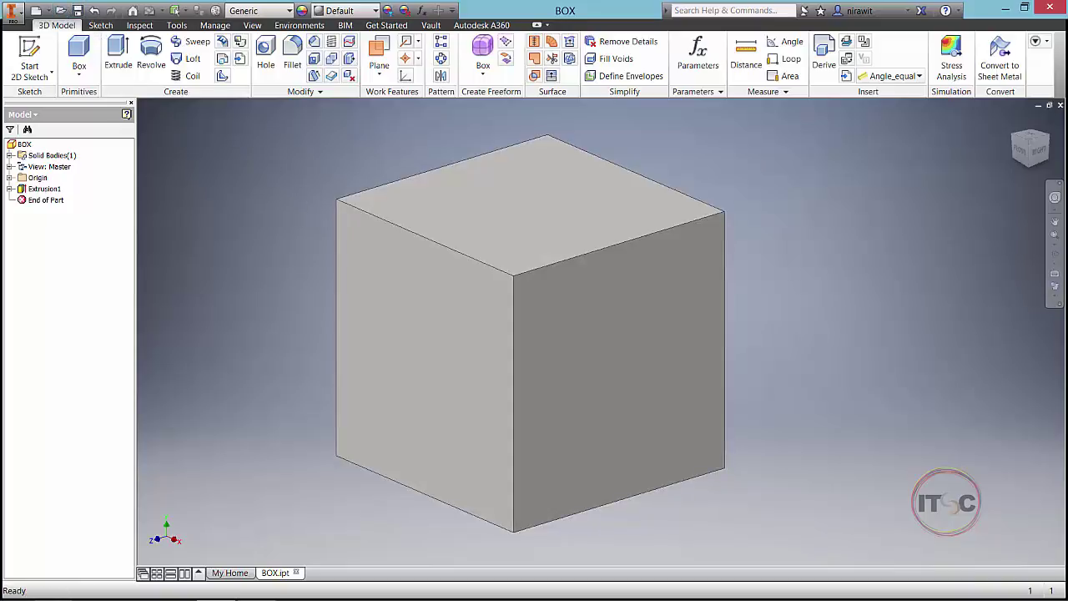
left_click(51, 9)
left_click(311, 197)
- Start saving a copy of the BOX part and choose the Desktop as its destination
left_click(13, 14)
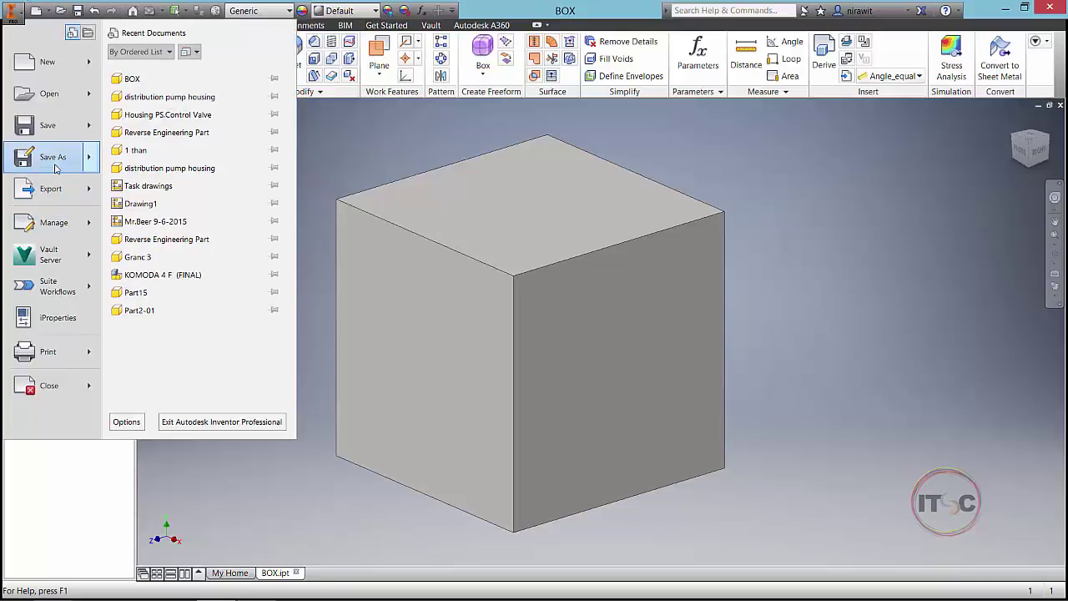
mouse_move(58, 167)
left_click(207, 130)
left_click(480, 193)
left_click(455, 213)
left_click(468, 196)
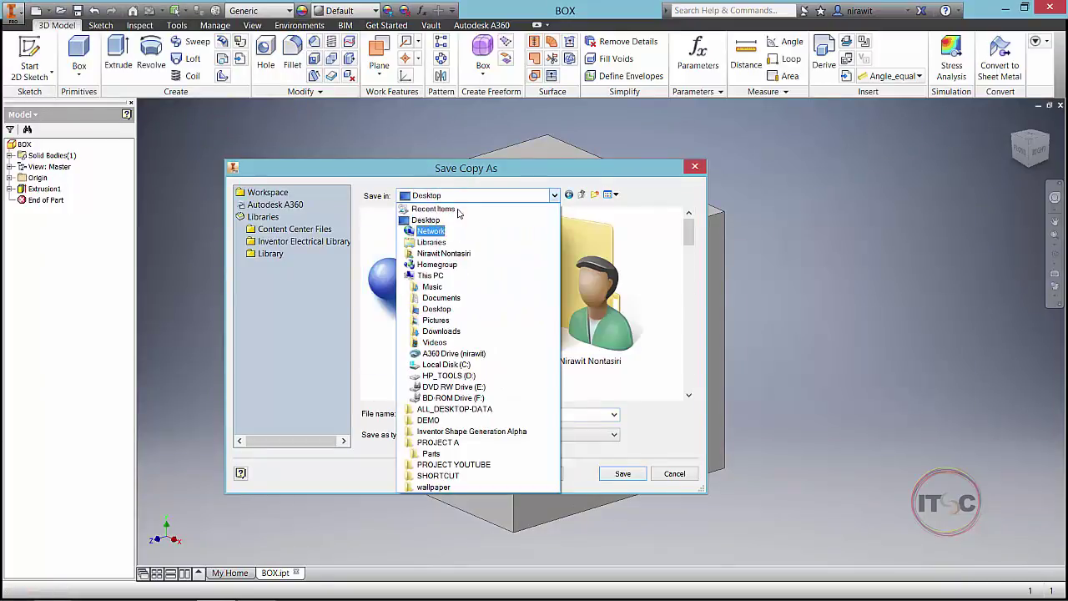
left_click(471, 220)
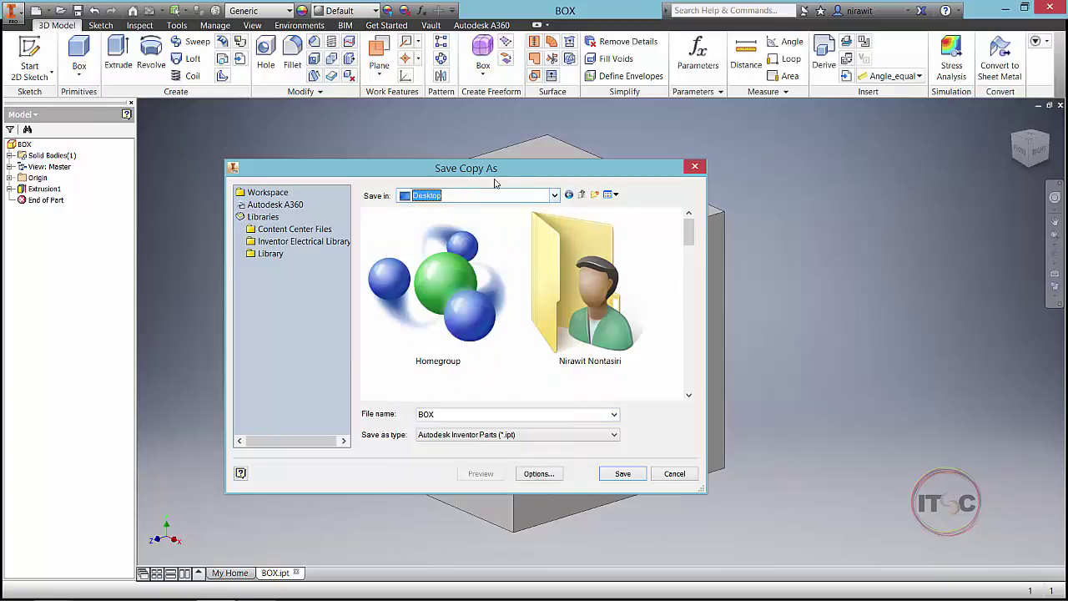
- Save the copy as BOX in Autodesk Inventor Parts (*.ipt) format, accepting the location outside the active project
left_click_drag(493, 171, 454, 155)
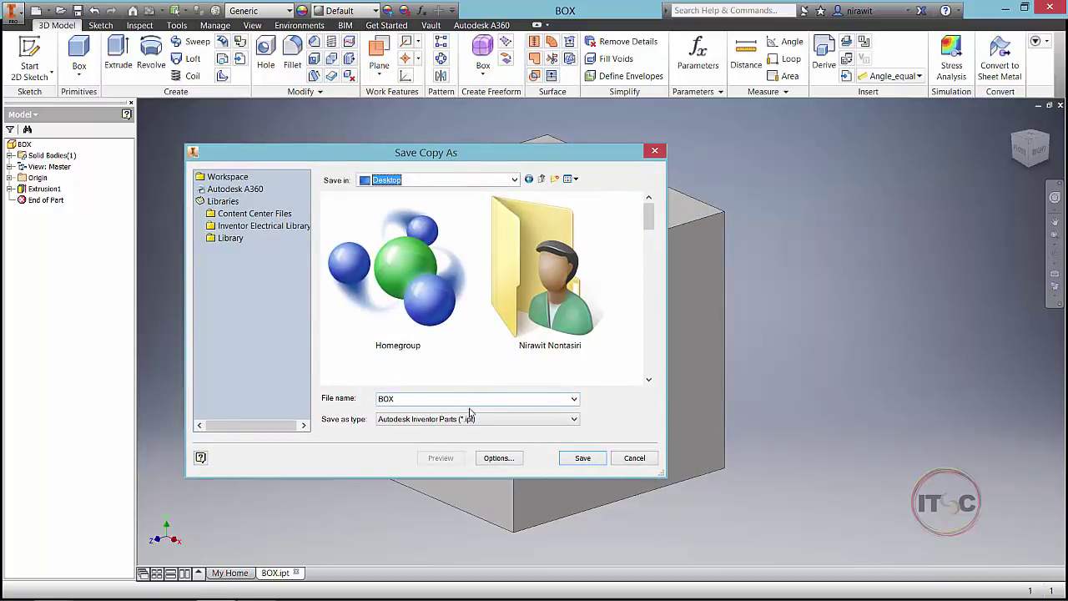
left_click(581, 459)
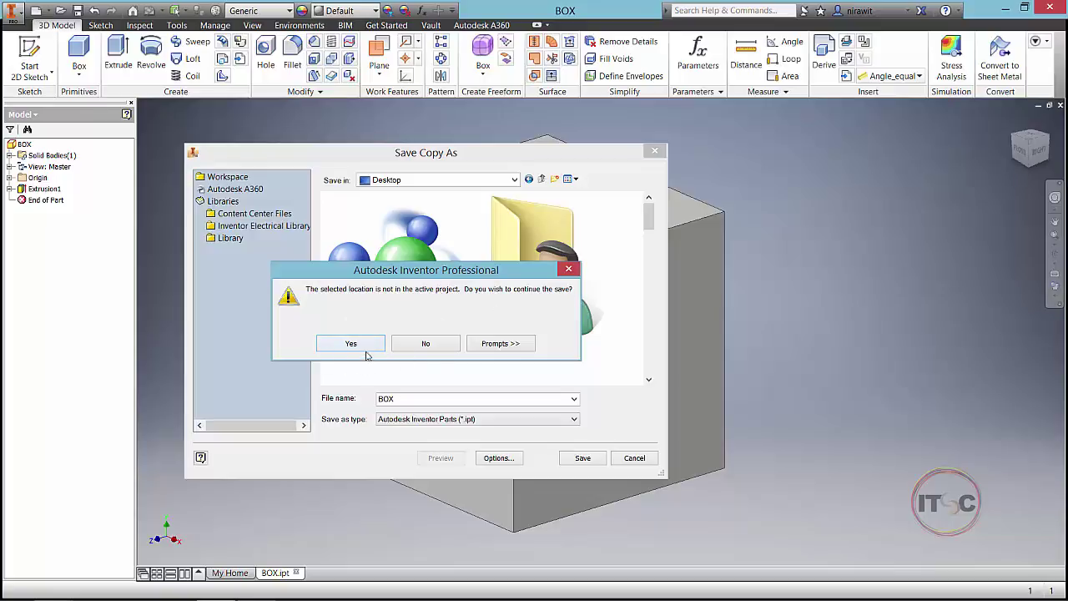
left_click_drag(437, 275, 483, 308)
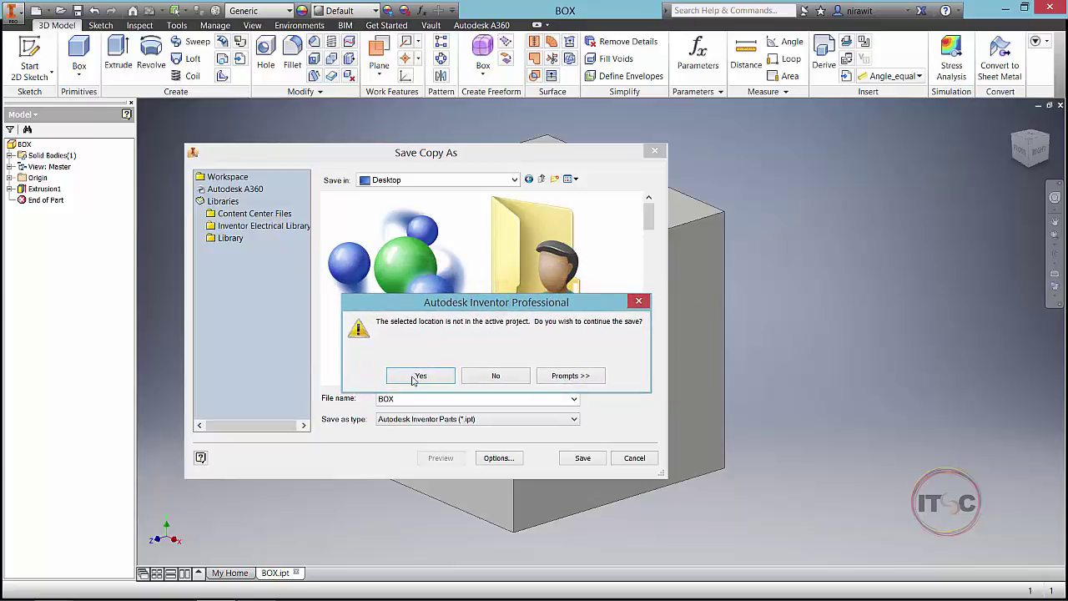
left_click(410, 375)
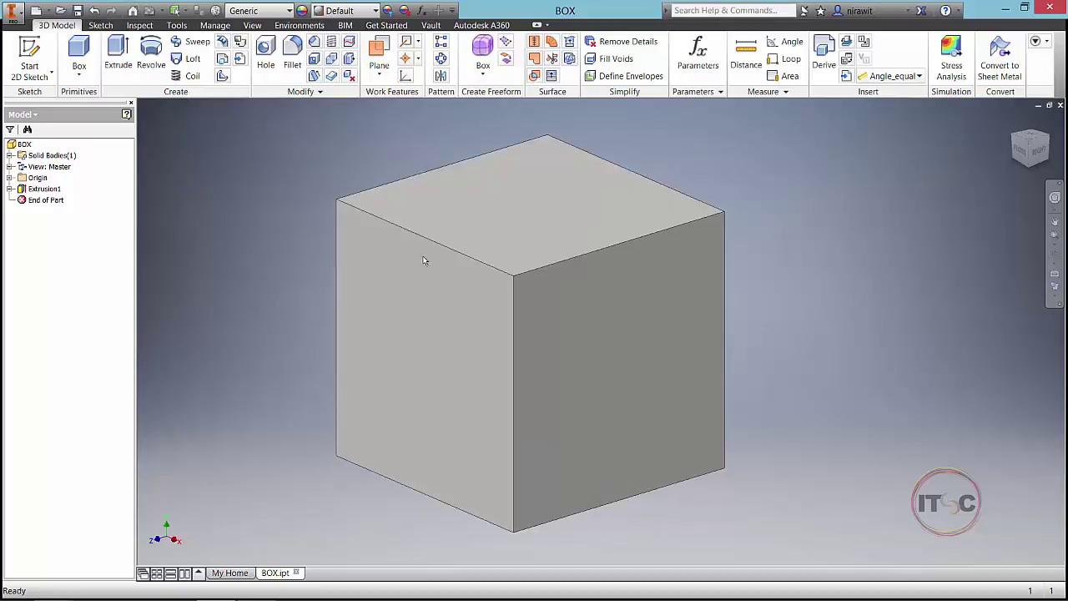
scroll(253, 148, "down", 3)
middle_click_drag(406, 219, 639, 227)
scroll(618, 154, "up", 3)
middle_click_drag(618, 154, 621, 105)
scroll(608, 124, "down", 1)
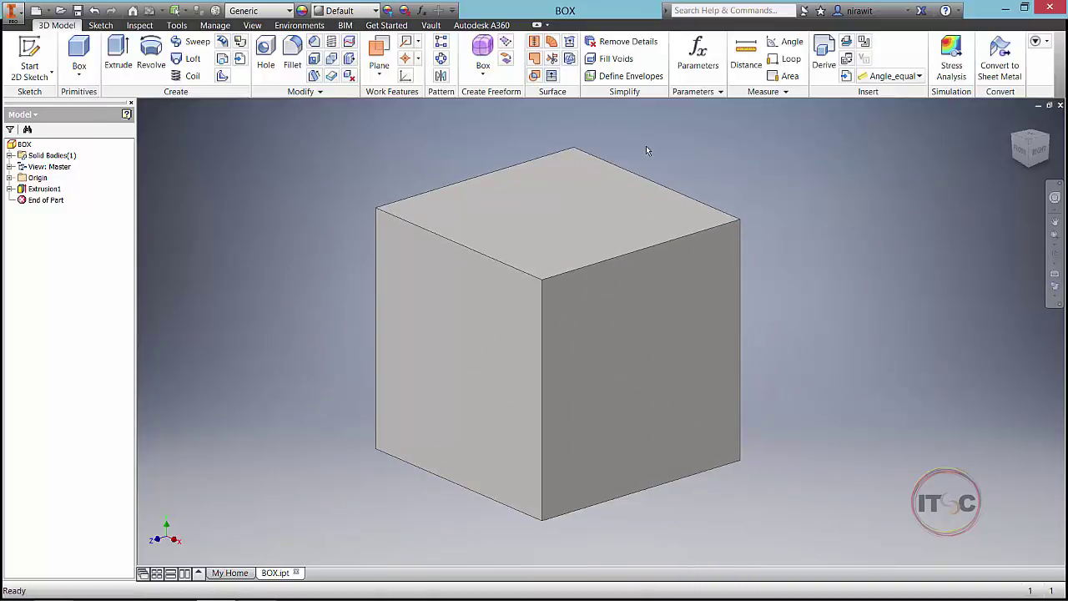